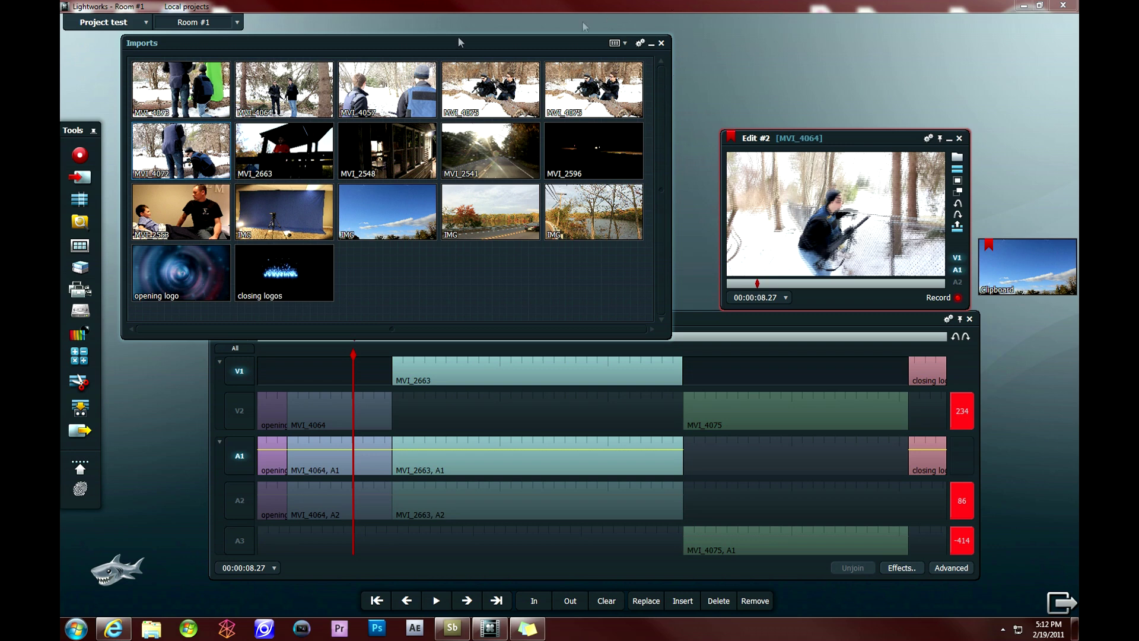
# - Bring the Edit #2 timeline panel to the front over the Imports bin
pyautogui.click(696, 326)
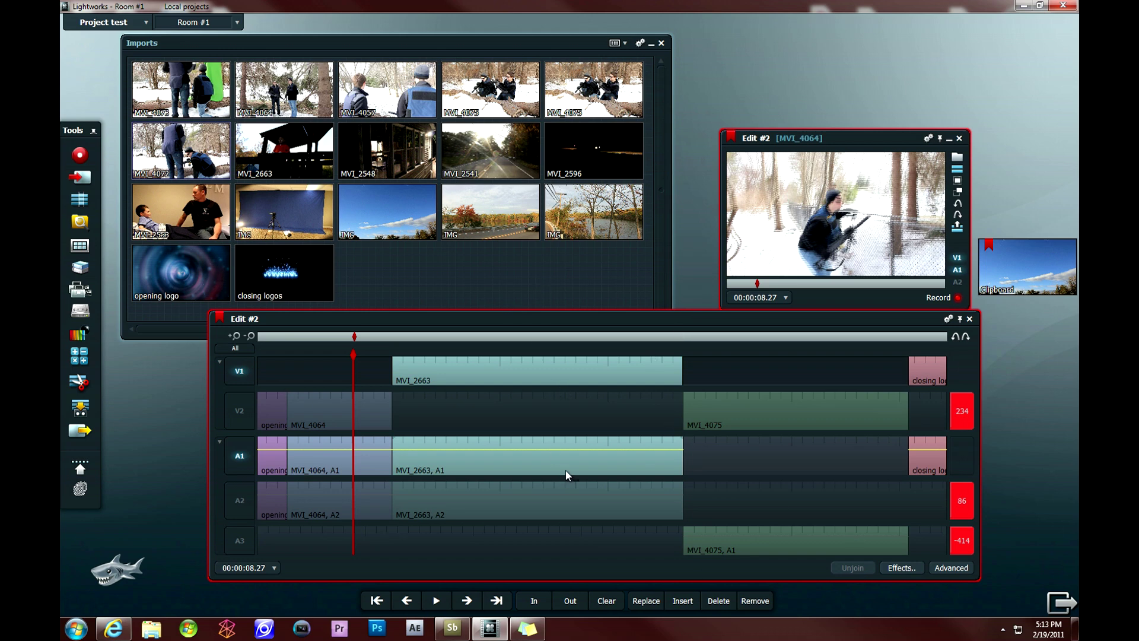
pyautogui.click(271, 336)
pyautogui.click(314, 337)
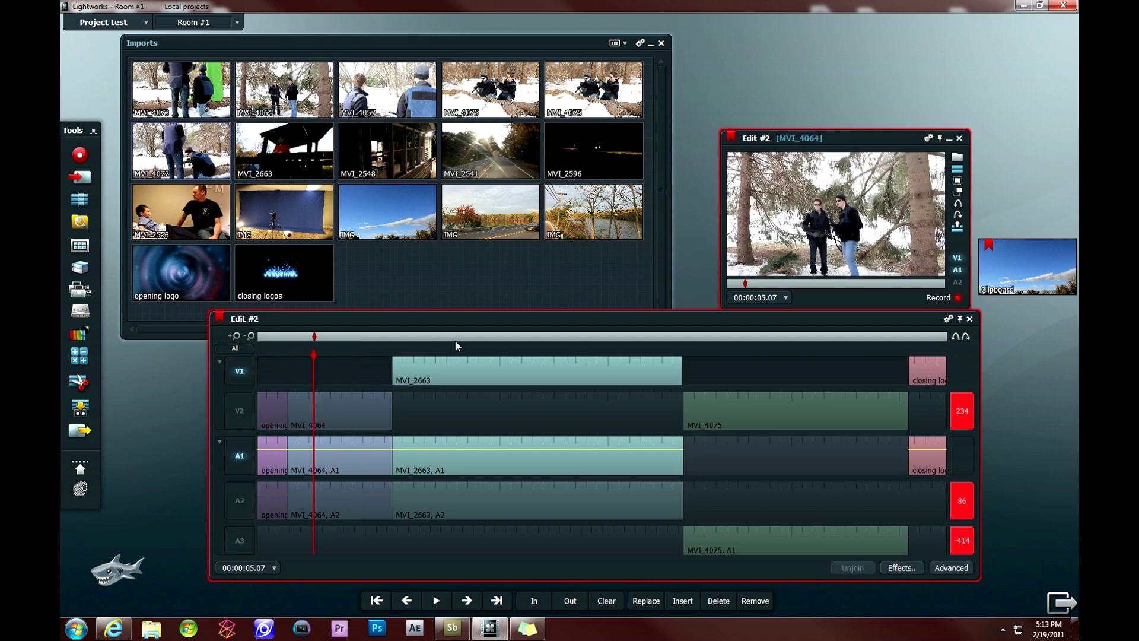
pyautogui.click(455, 338)
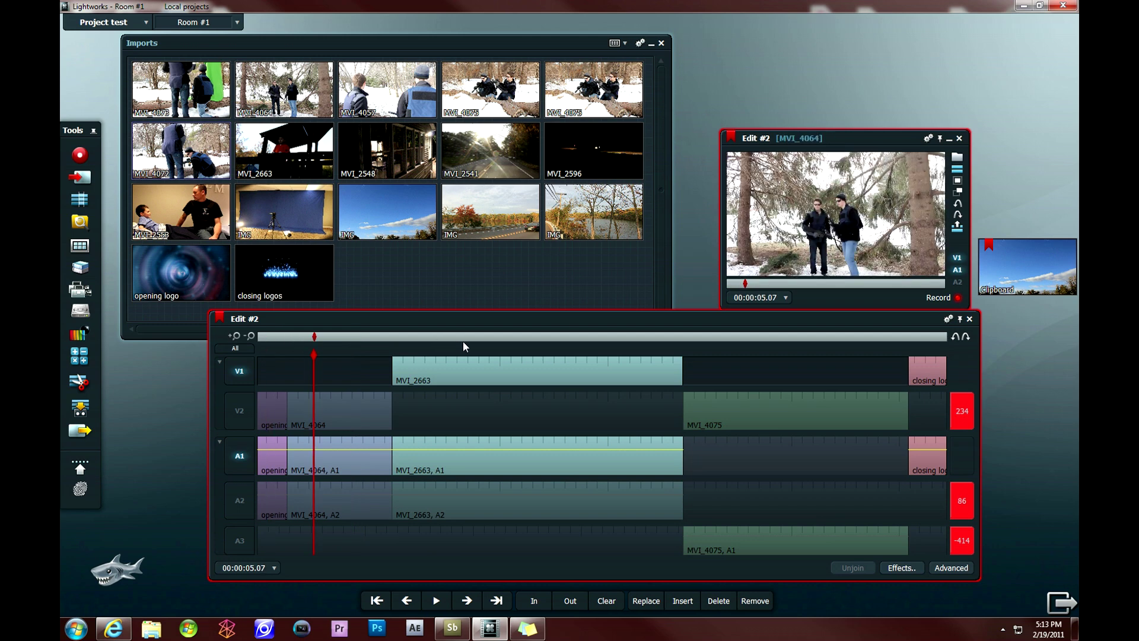
pyautogui.click(773, 336)
pyautogui.click(872, 336)
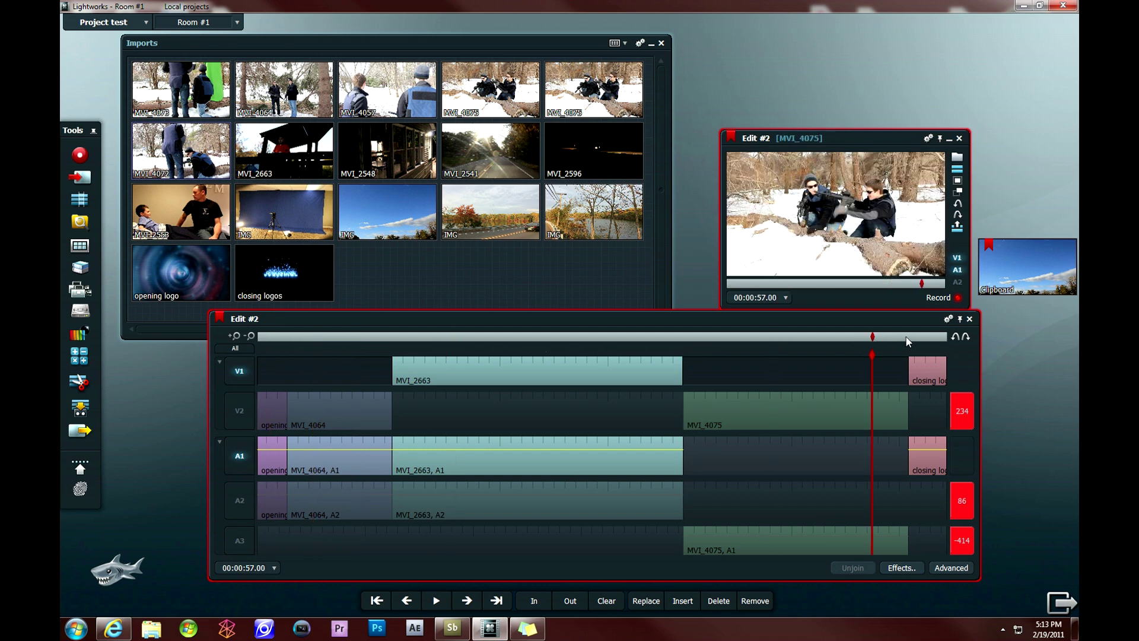
pyautogui.click(907, 337)
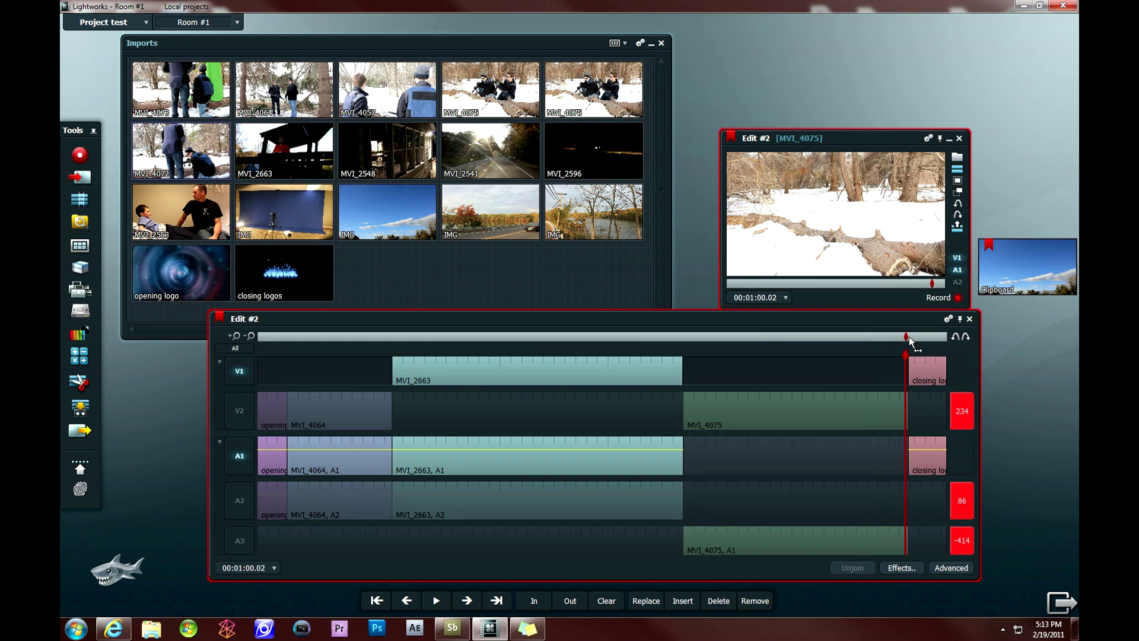
pyautogui.click(909, 336)
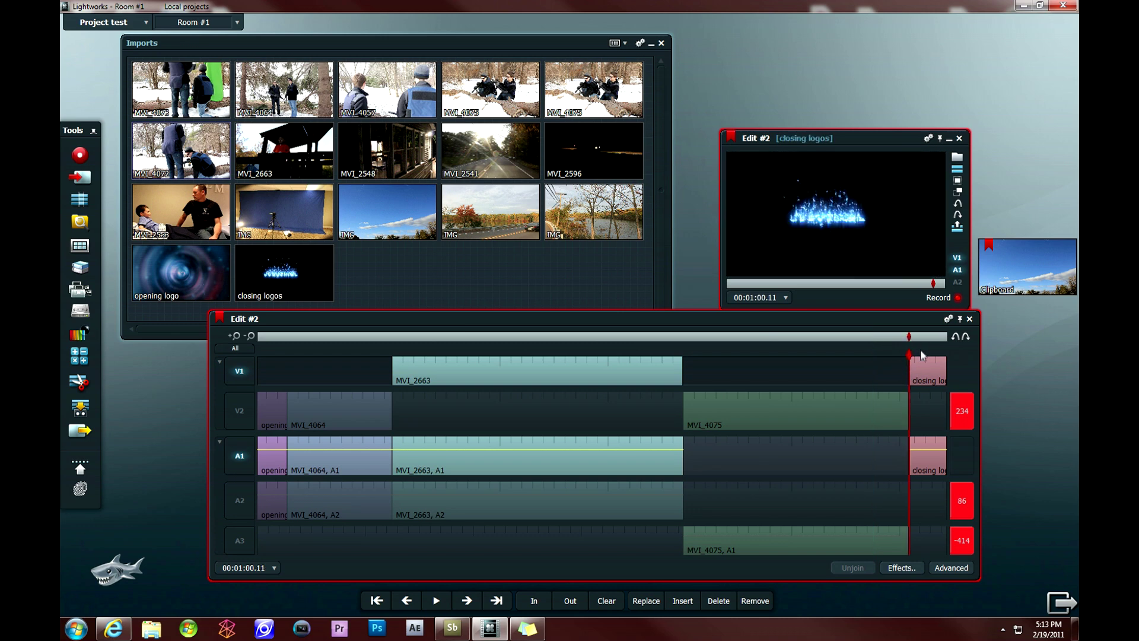
pyautogui.click(896, 337)
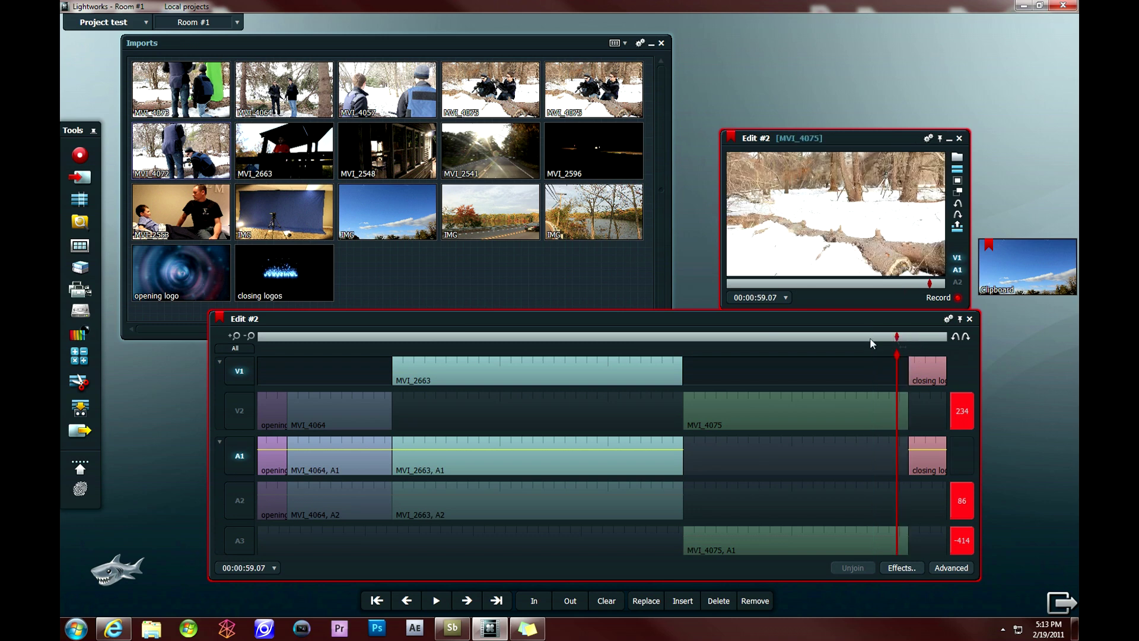
pyautogui.click(908, 336)
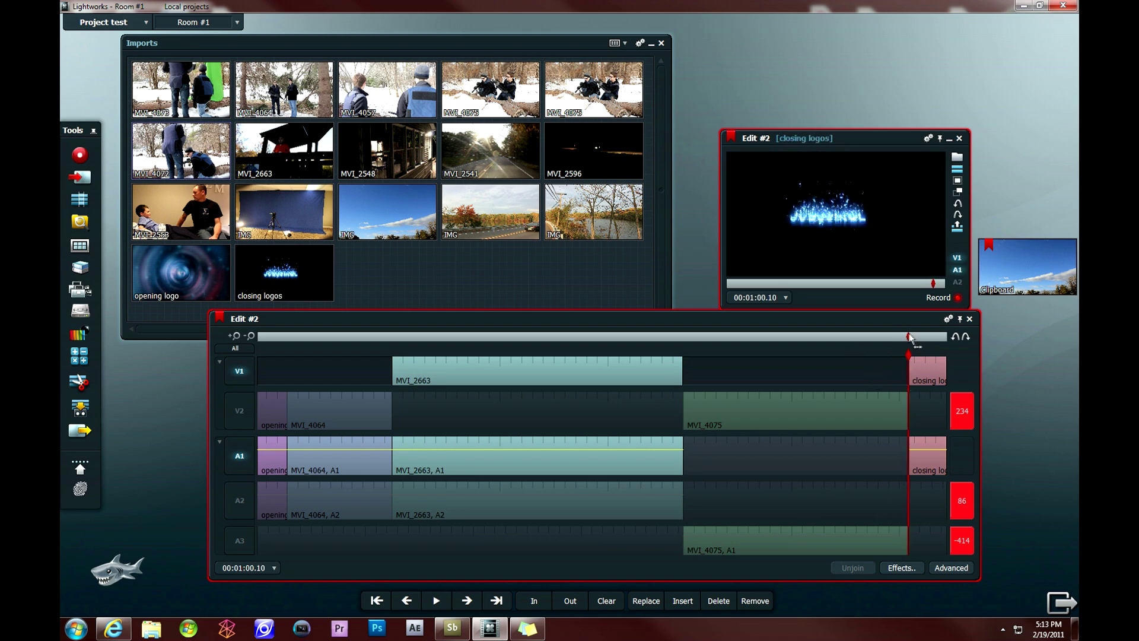
pyautogui.click(905, 336)
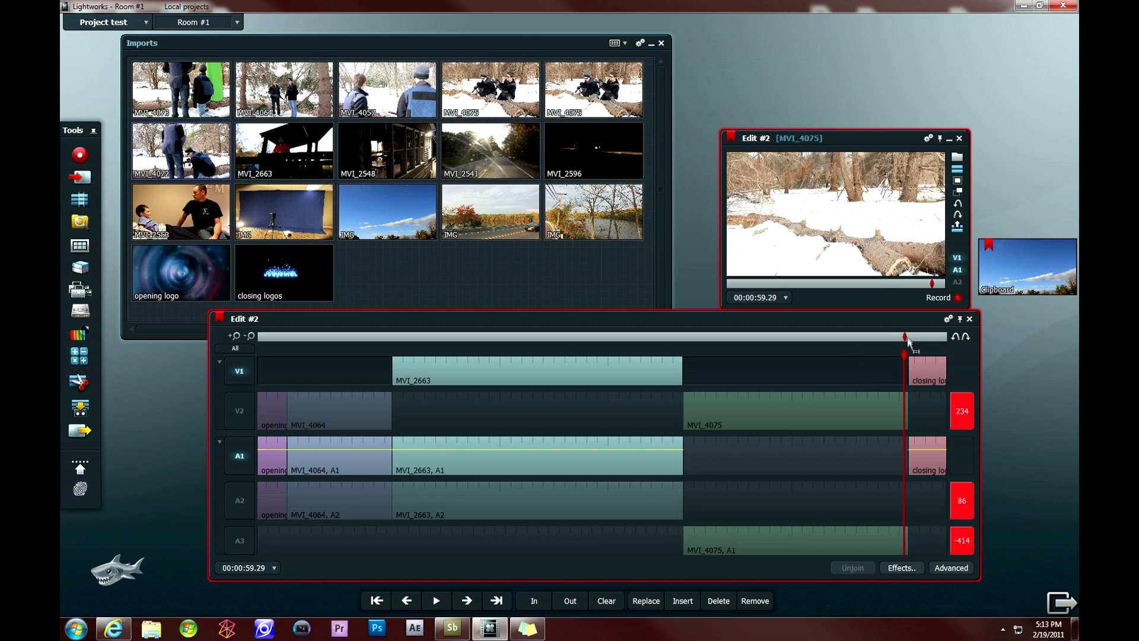
pyautogui.click(909, 359)
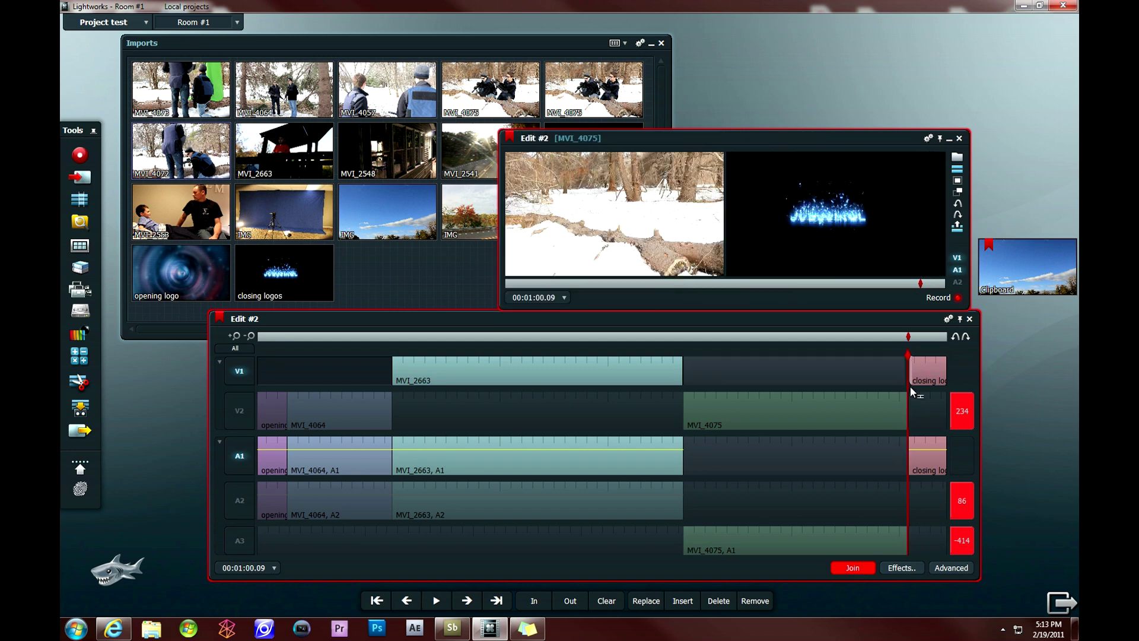
pyautogui.click(855, 568)
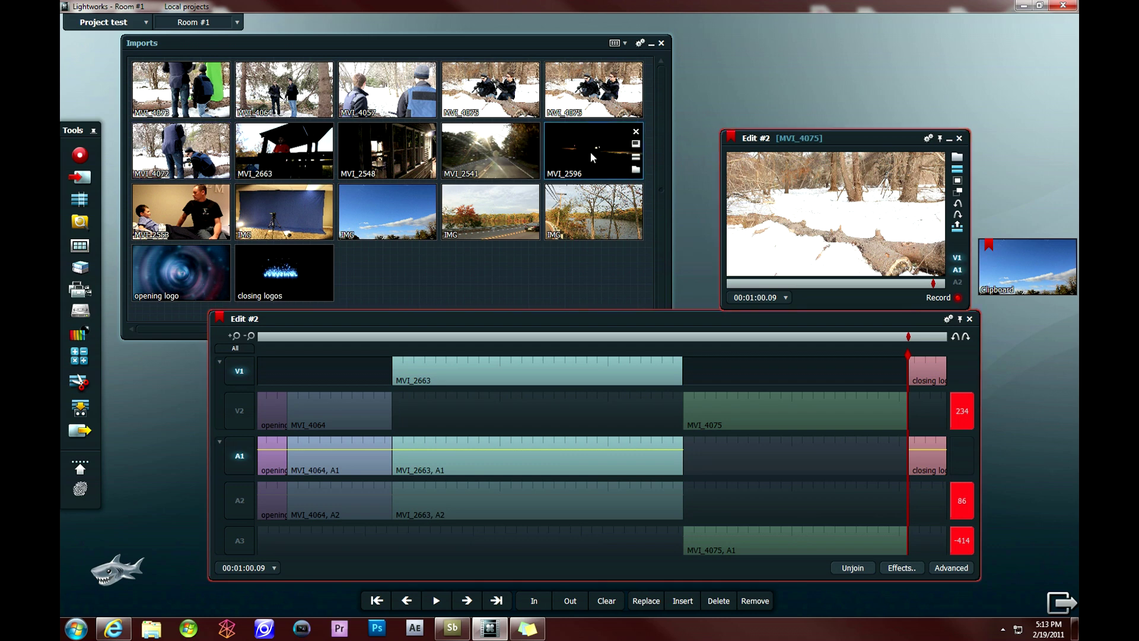
pyautogui.moveTo(590, 152); pyautogui.dragTo(814, 204)
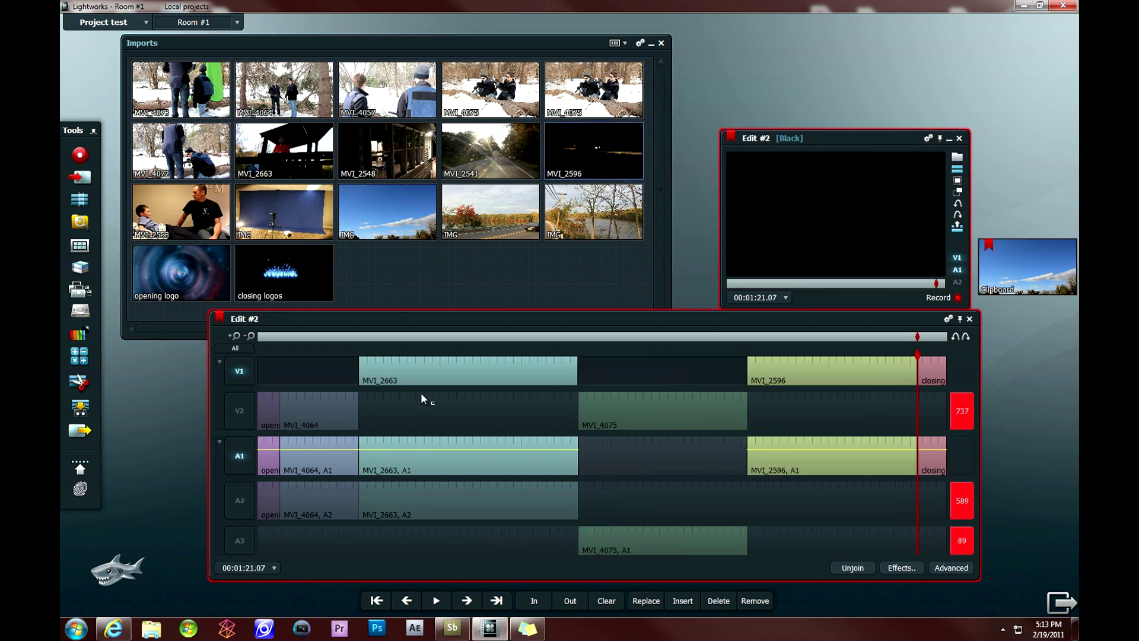
# - Scrub through the new MVI_2596 clip and park the playhead at 00:01:06.01
pyautogui.click(814, 339)
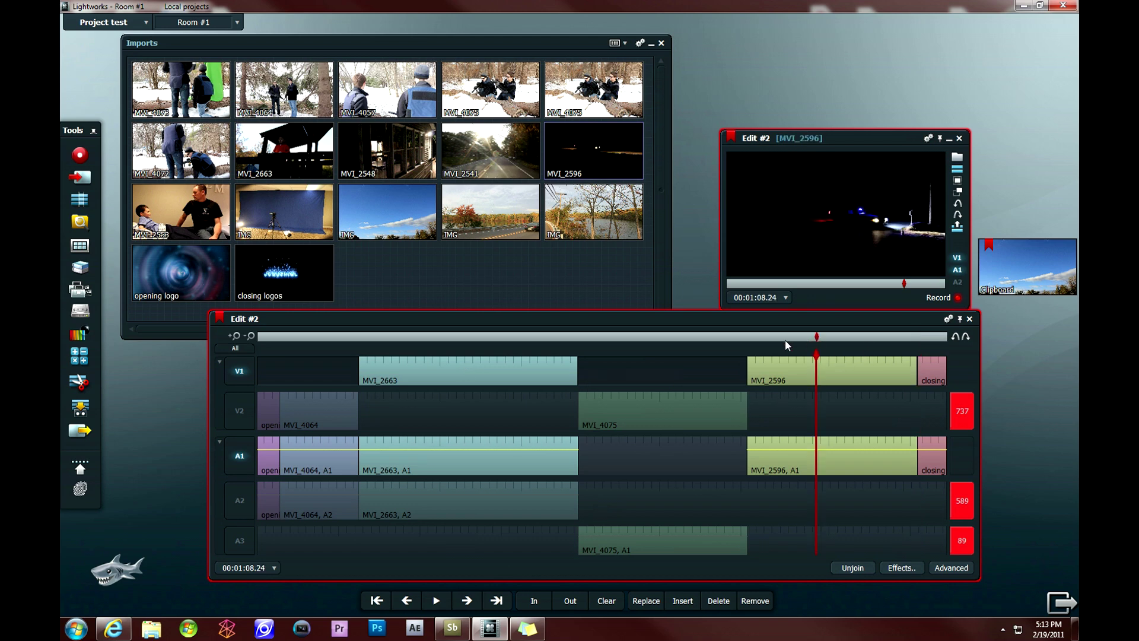
pyautogui.click(785, 340)
pyautogui.click(767, 339)
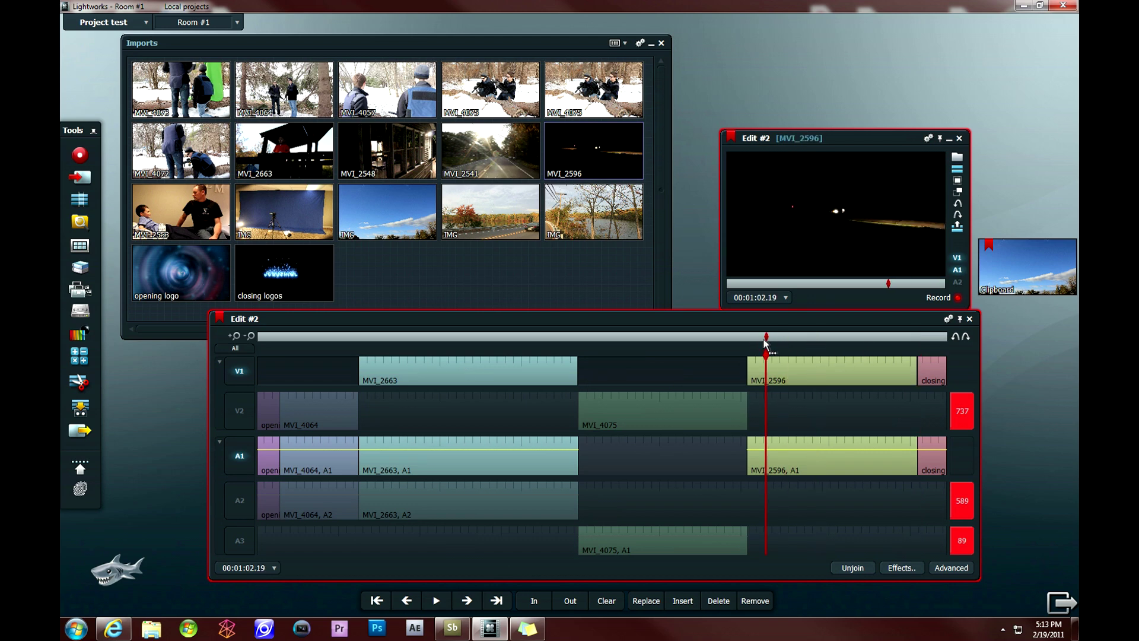
pyautogui.click(757, 339)
pyautogui.click(747, 339)
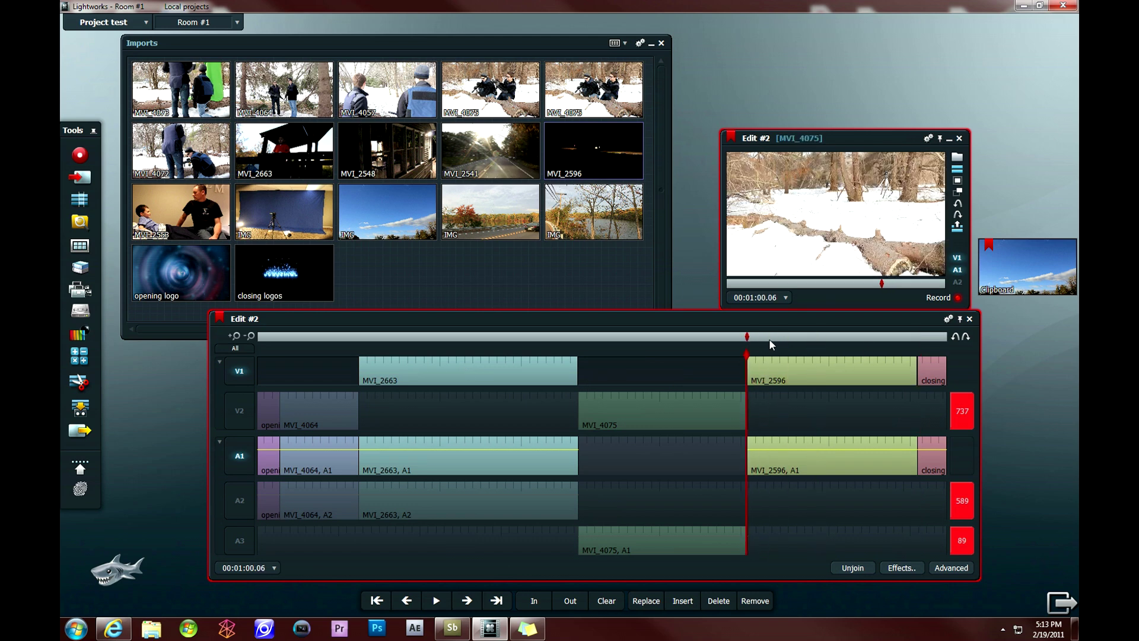
pyautogui.click(771, 340)
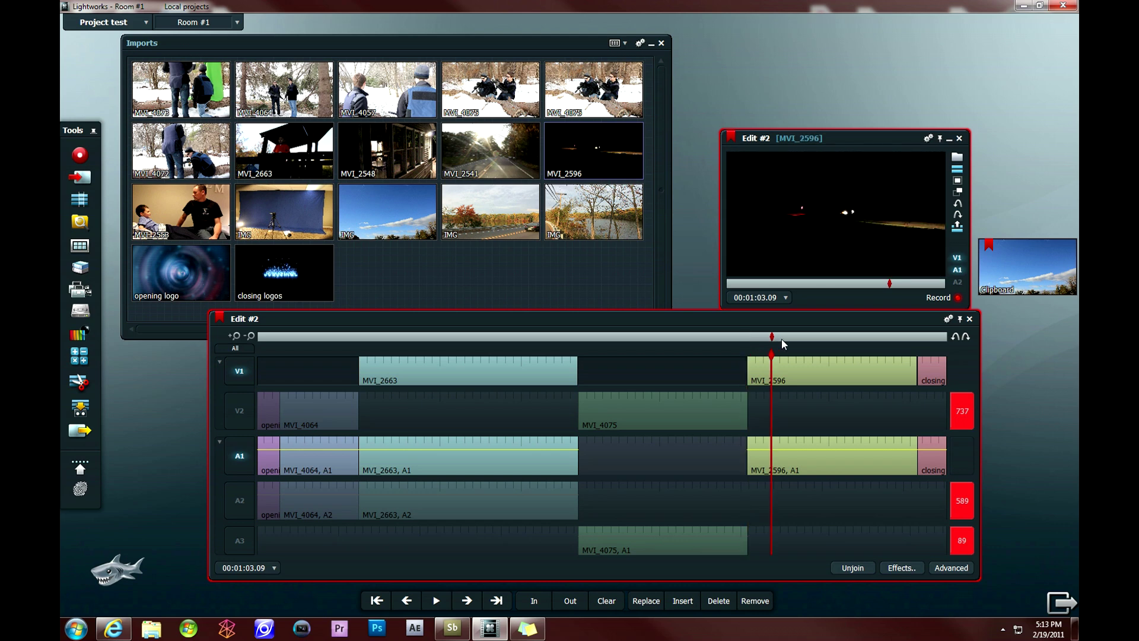
pyautogui.click(781, 340)
pyautogui.click(793, 338)
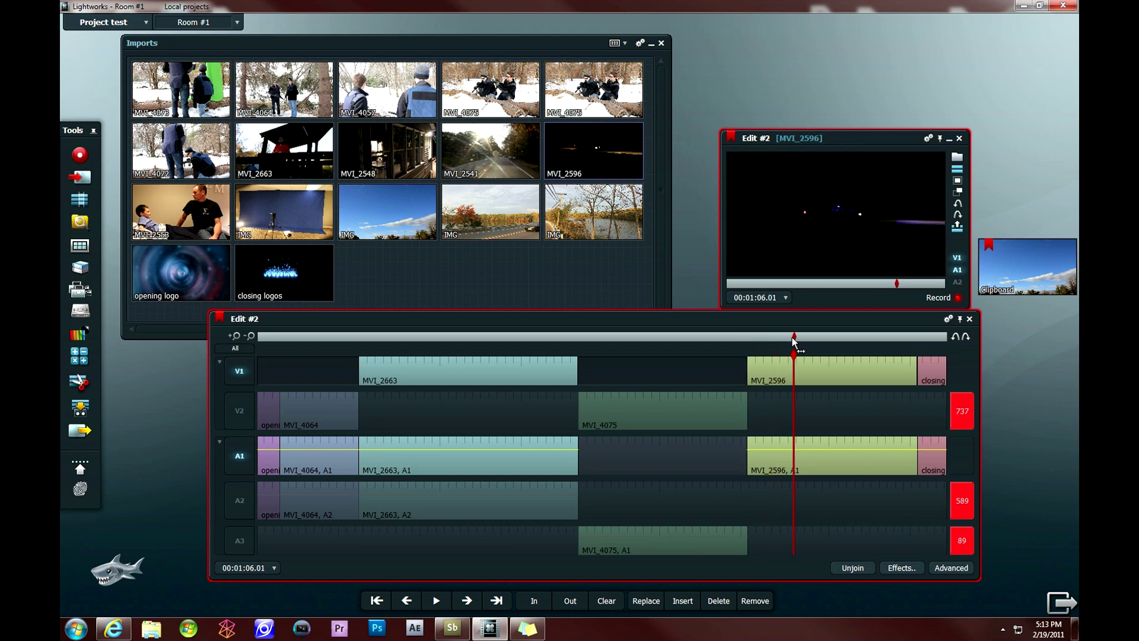
pyautogui.click(789, 340)
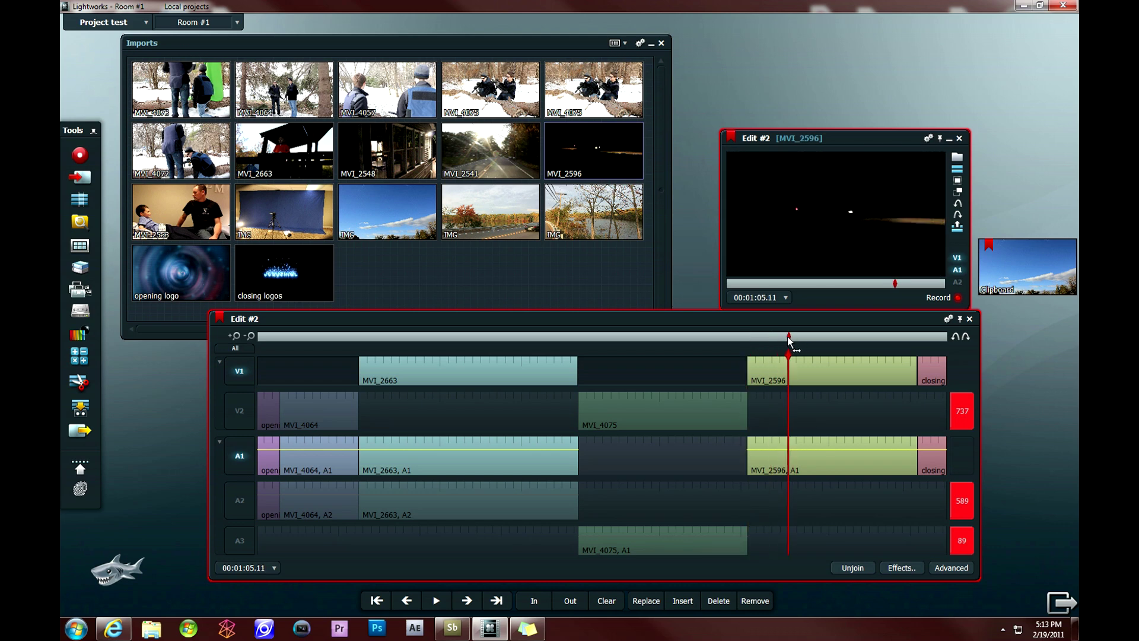
pyautogui.click(793, 338)
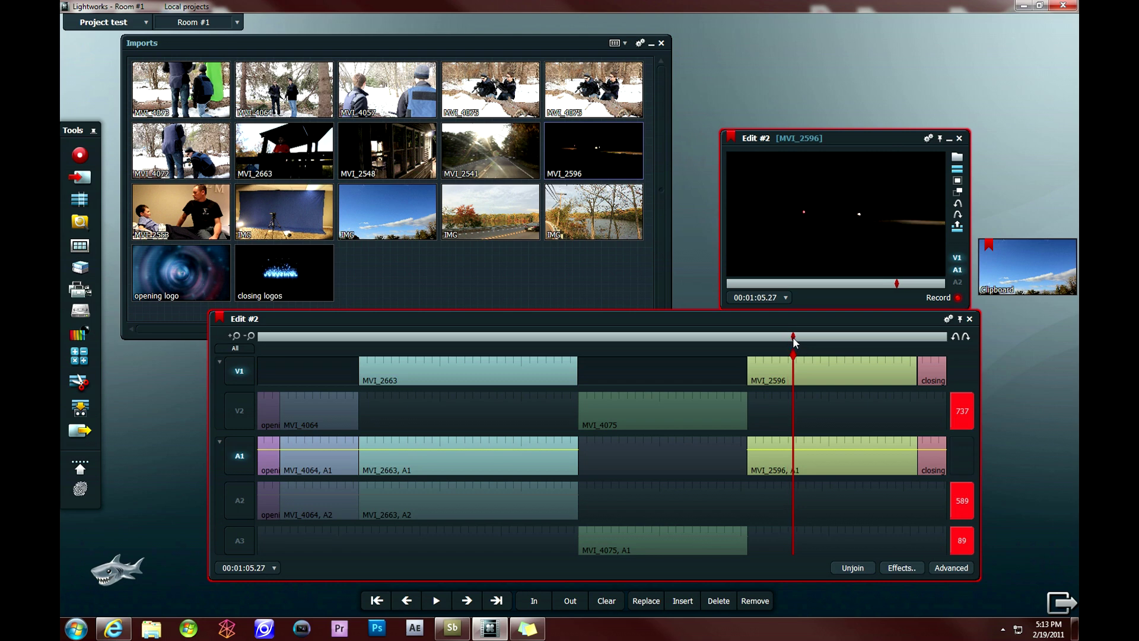
pyautogui.click(795, 338)
pyautogui.click(795, 338)
pyautogui.click(718, 602)
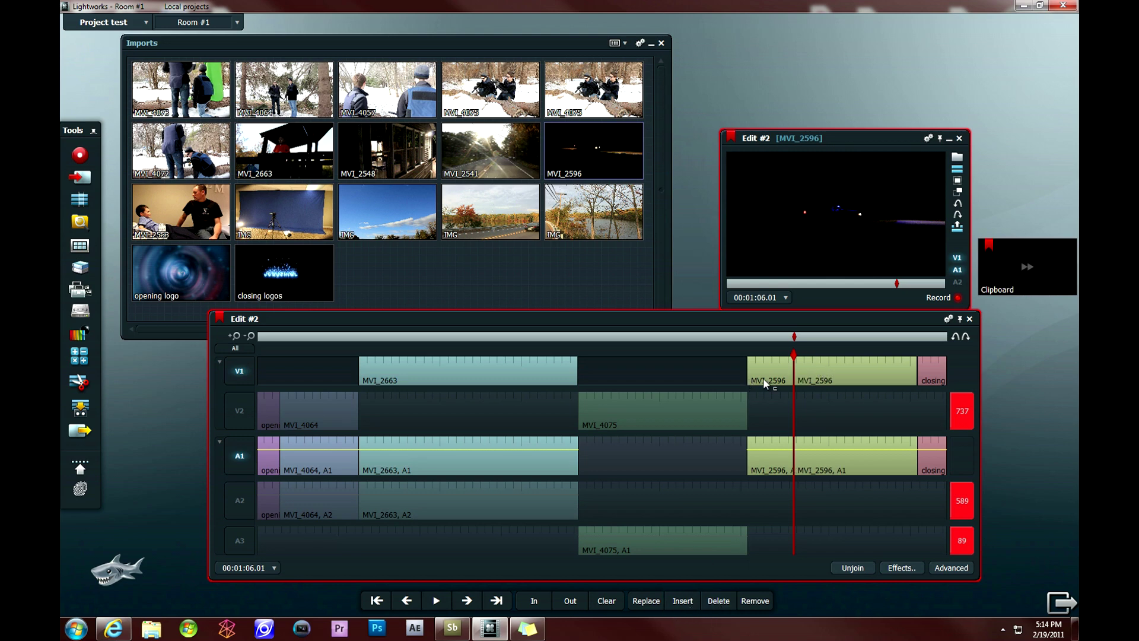
pyautogui.click(772, 340)
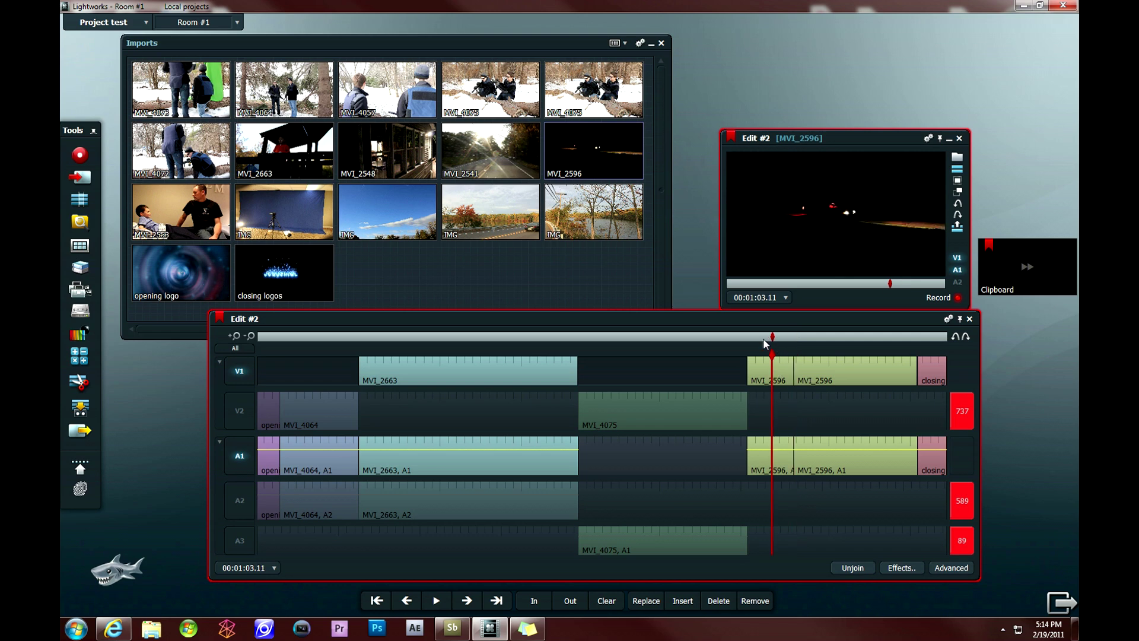
pyautogui.click(839, 339)
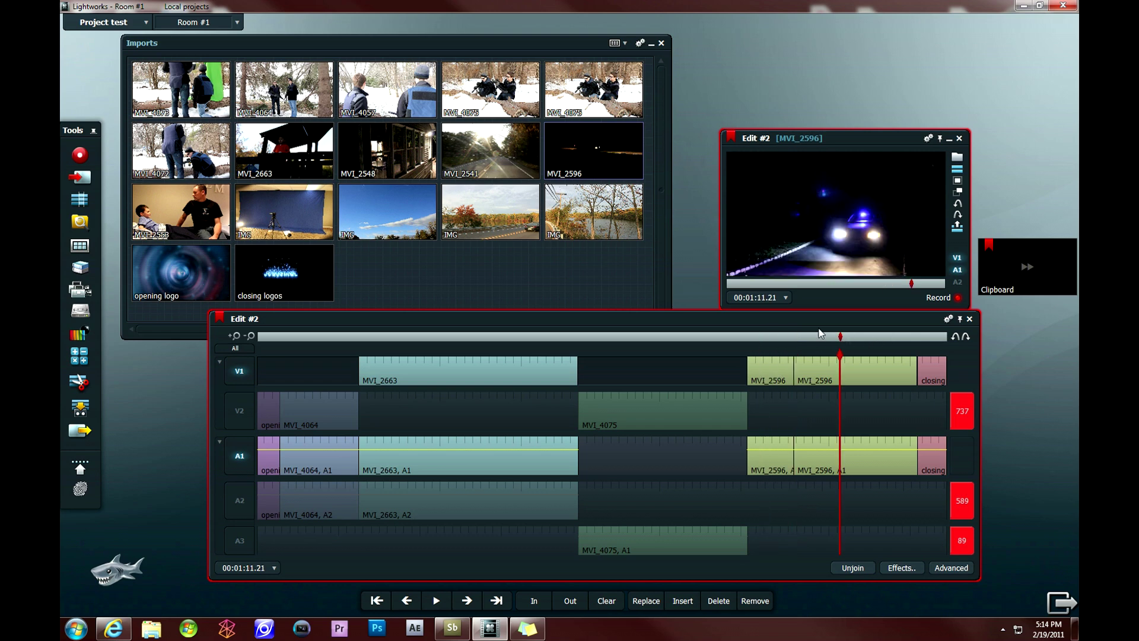
pyautogui.click(811, 337)
pyautogui.click(783, 336)
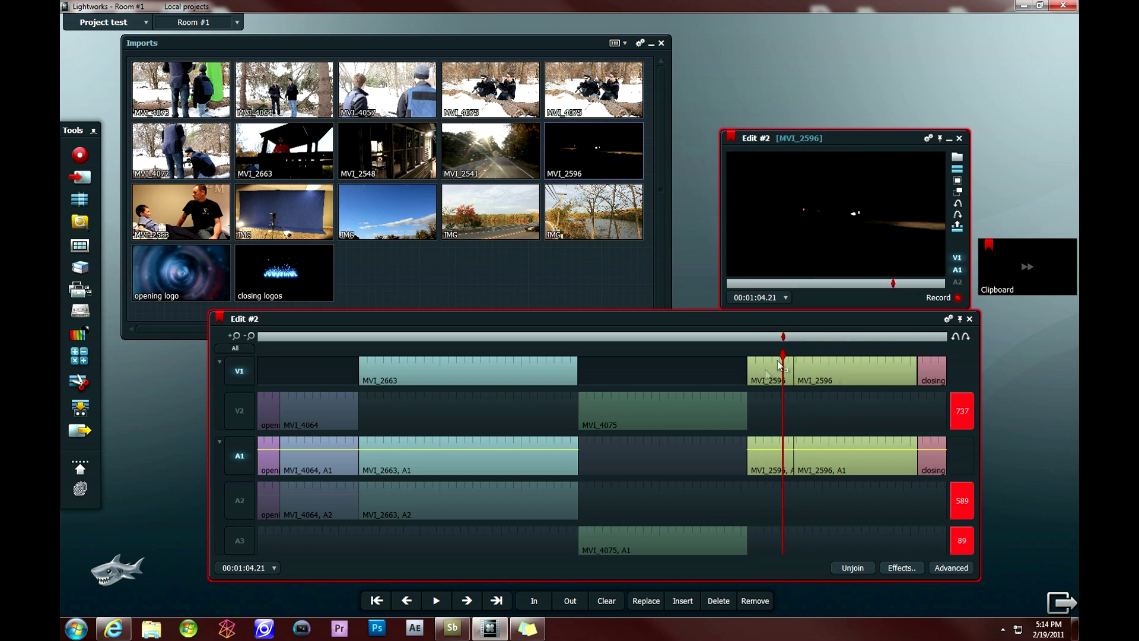
pyautogui.click(762, 372)
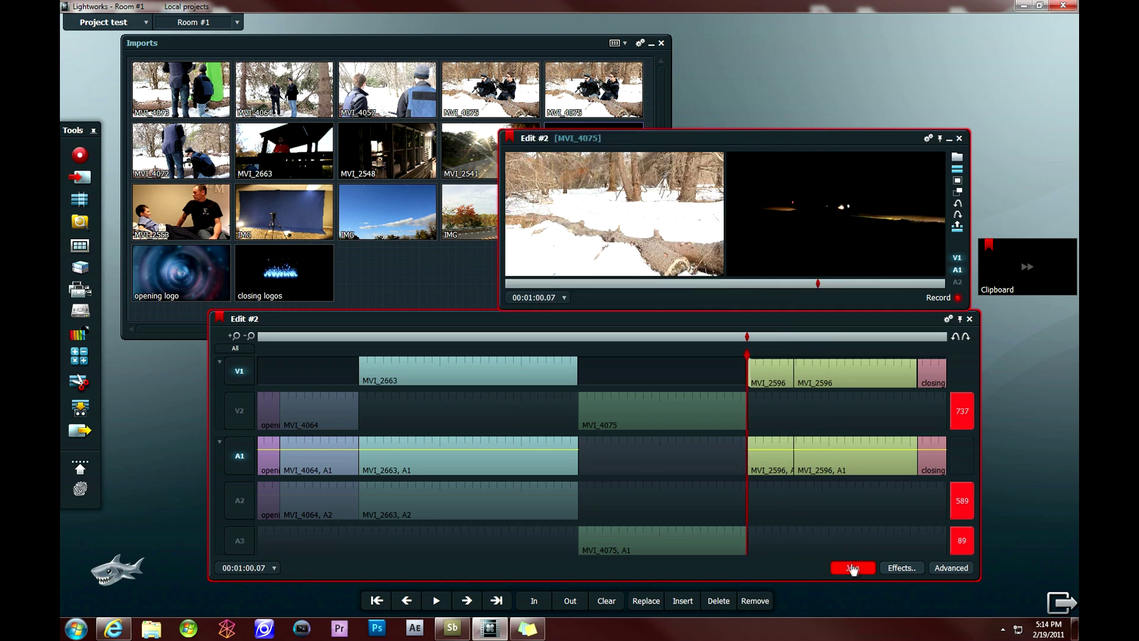
pyautogui.click(852, 568)
pyautogui.rightClick(767, 366)
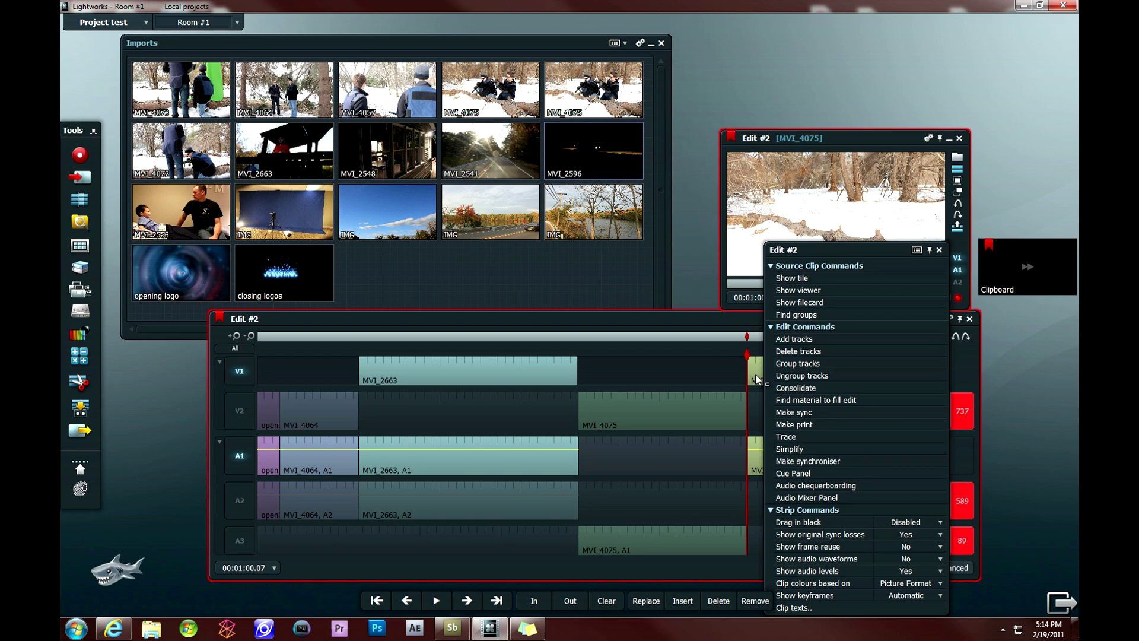
pyautogui.click(756, 375)
pyautogui.click(865, 570)
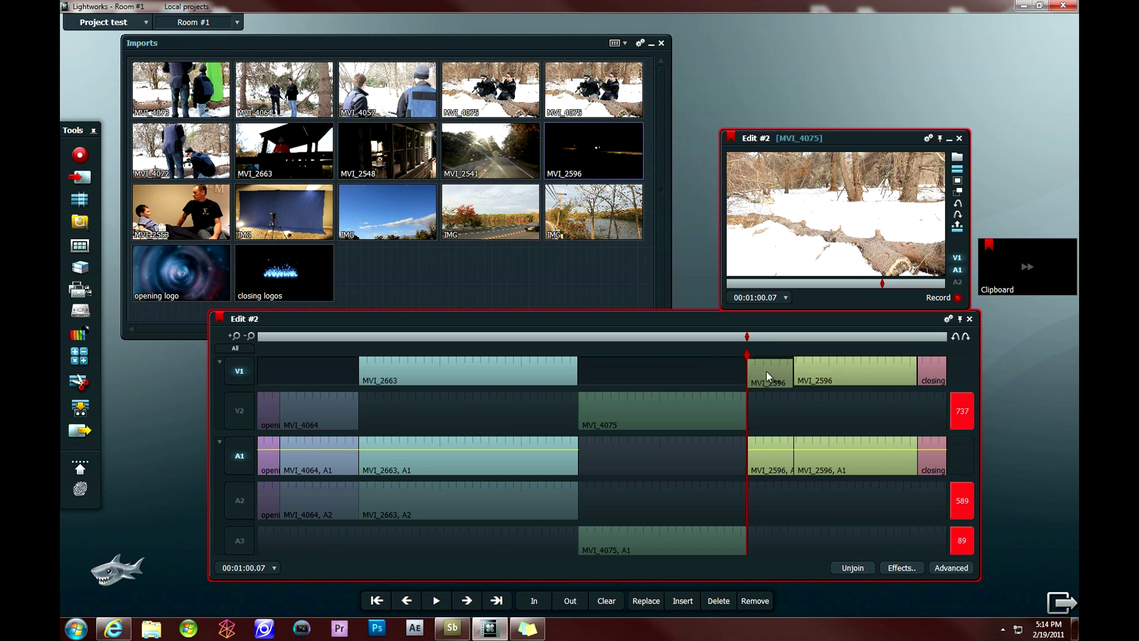
# - Drag the short MVI_2596 piece off V1 and A1 and dismiss the sync warning
pyautogui.moveTo(766, 370); pyautogui.dragTo(800, 179)
pyautogui.moveTo(916, 70); pyautogui.dragTo(916, 70)
pyautogui.moveTo(773, 457); pyautogui.dragTo(921, 184)
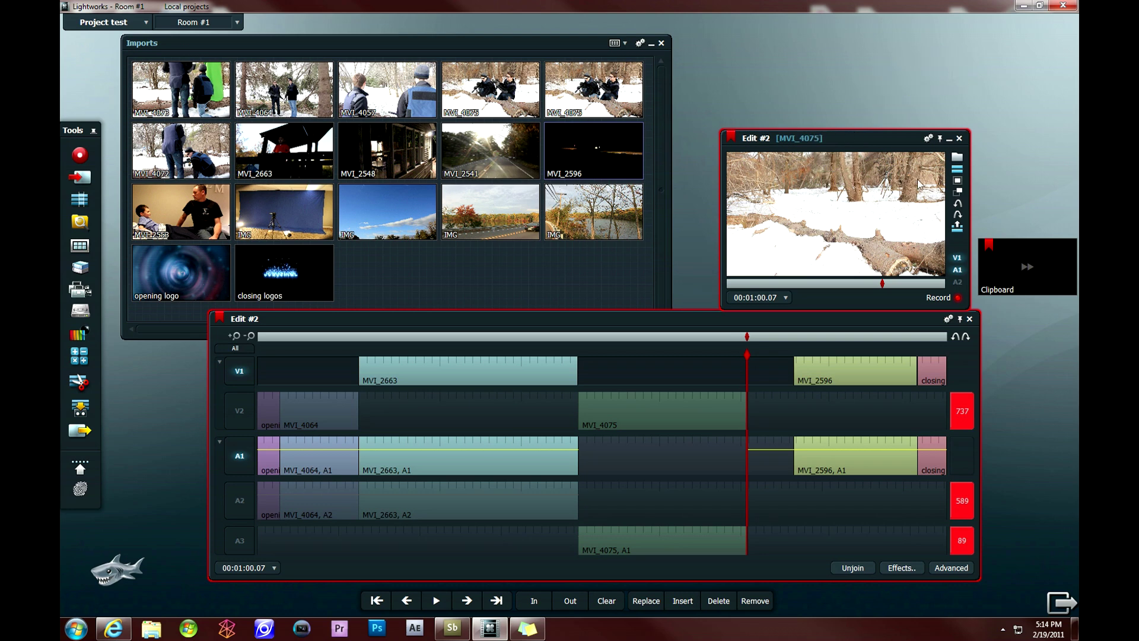
pyautogui.click(962, 411)
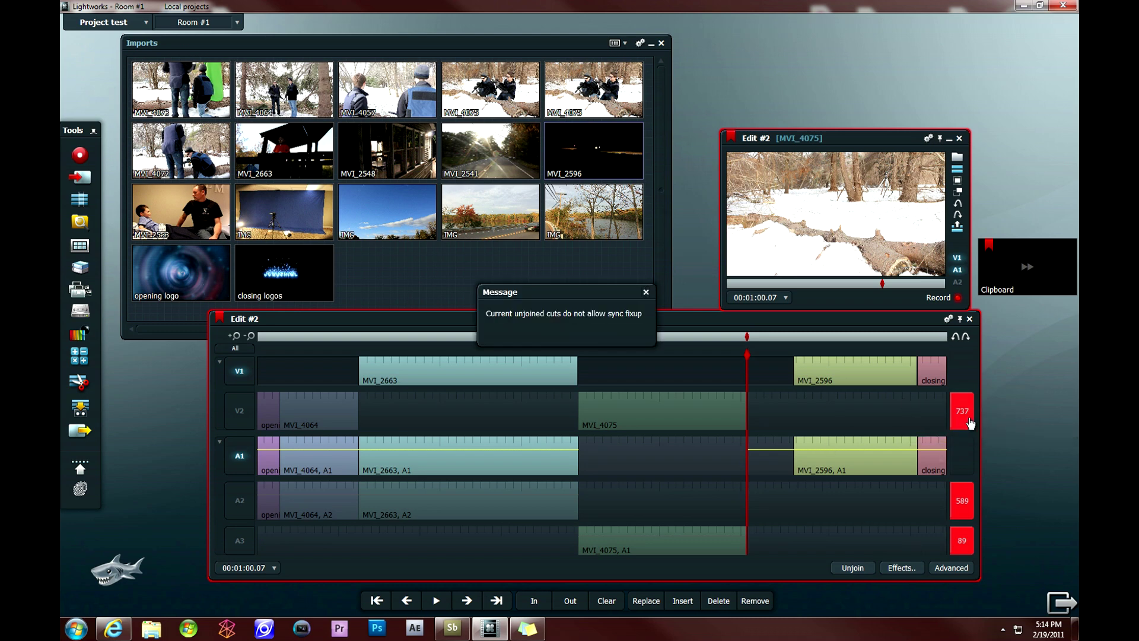
pyautogui.click(649, 299)
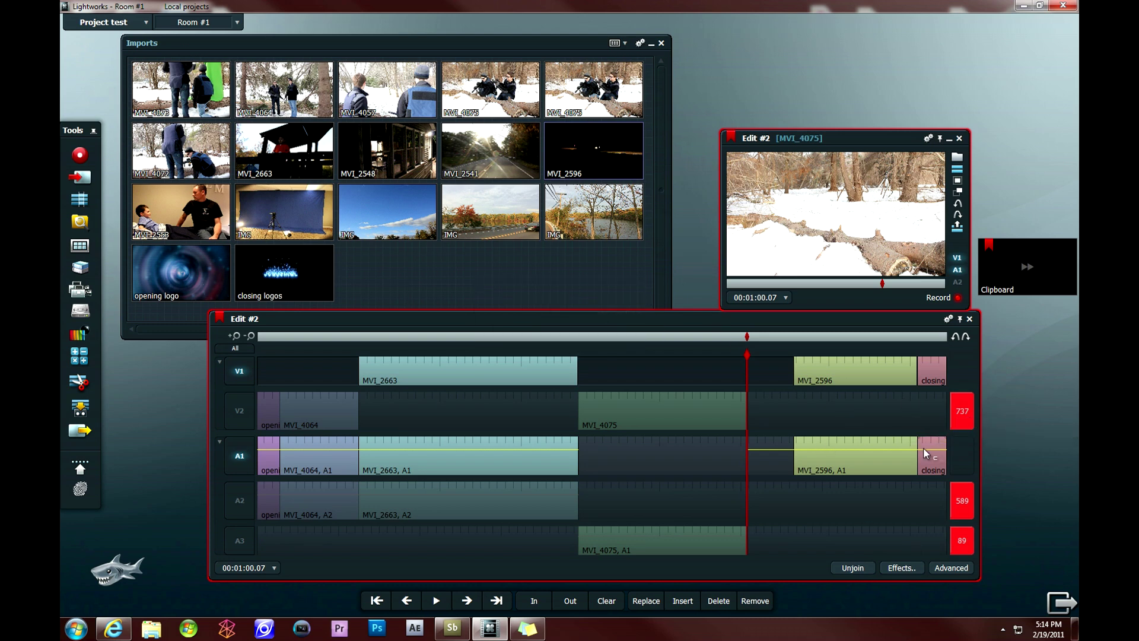
# - Slide MVI_2596 left into the gap on V1 and A1, then close the closing logos up behind it
pyautogui.click(842, 364)
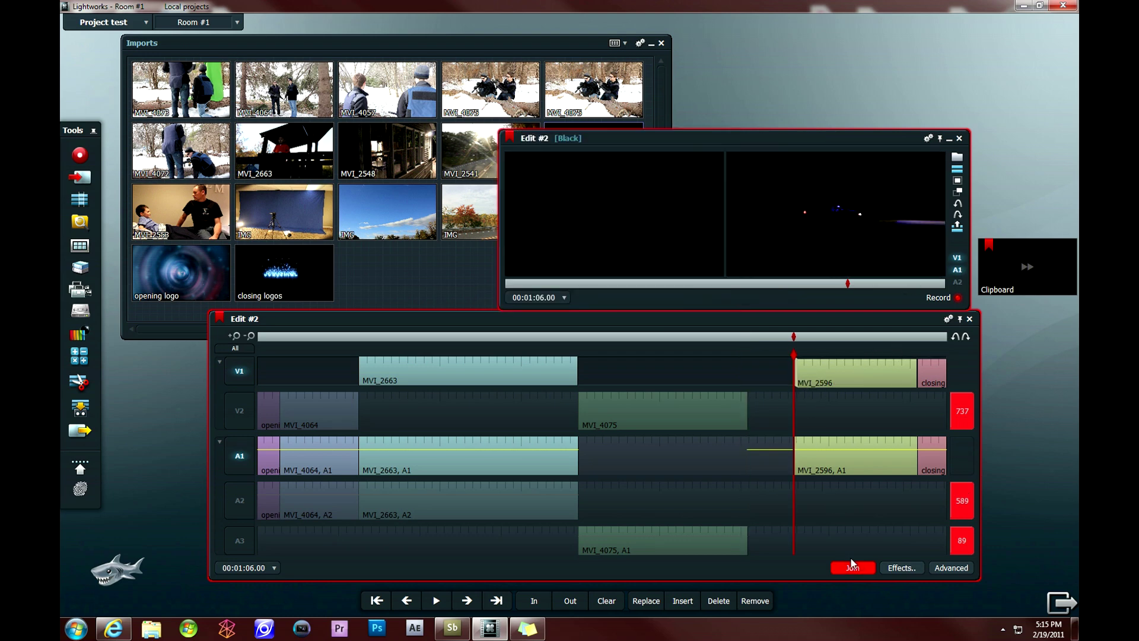
pyautogui.click(870, 337)
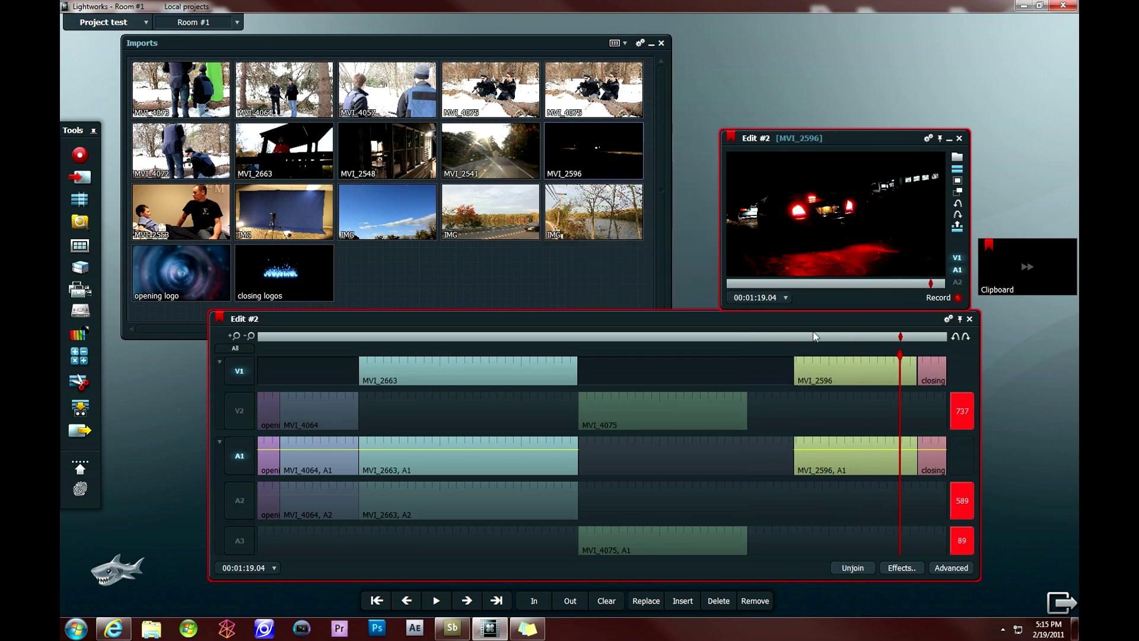
pyautogui.click(795, 336)
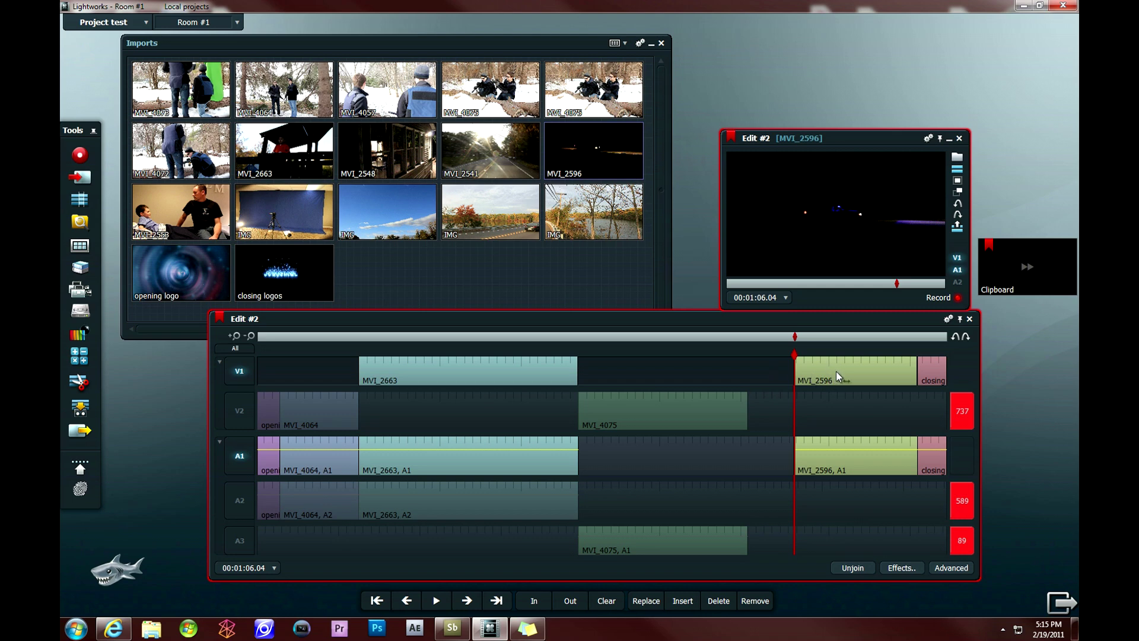
pyautogui.moveTo(836, 371); pyautogui.dragTo(790, 368)
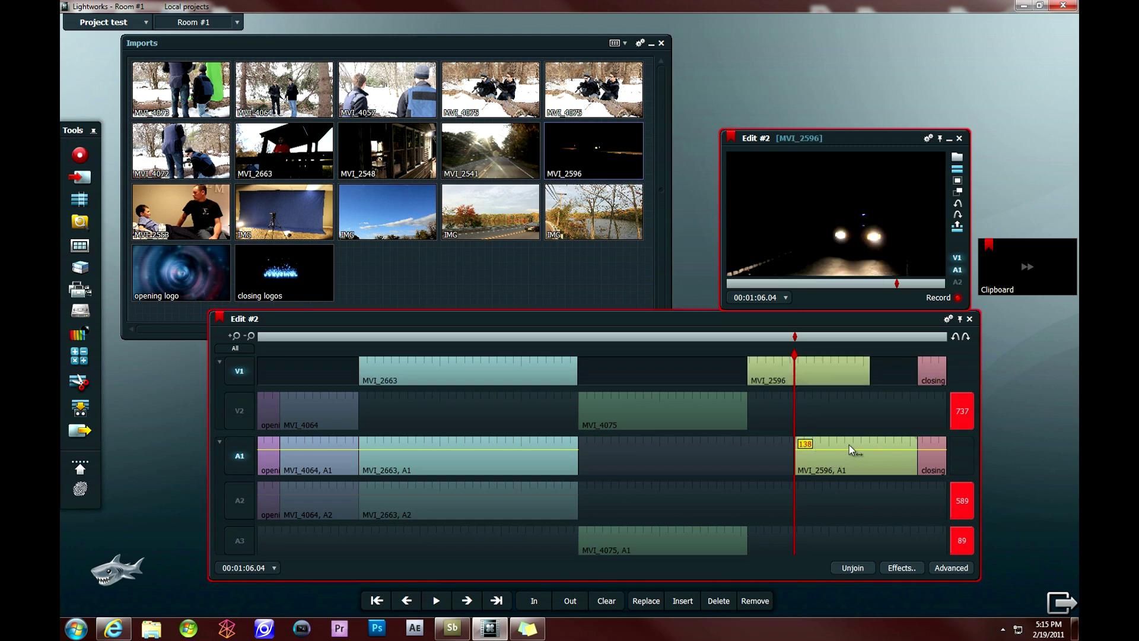
pyautogui.moveTo(848, 444); pyautogui.dragTo(809, 440)
pyautogui.moveTo(928, 369); pyautogui.dragTo(885, 366)
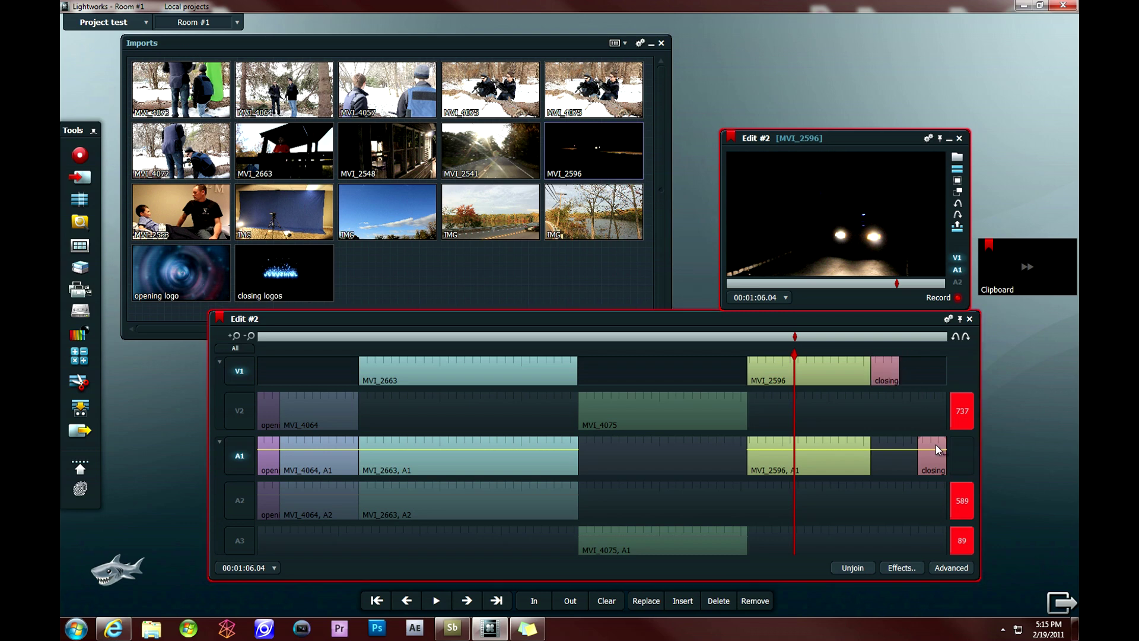
pyautogui.moveTo(935, 444); pyautogui.dragTo(891, 442)
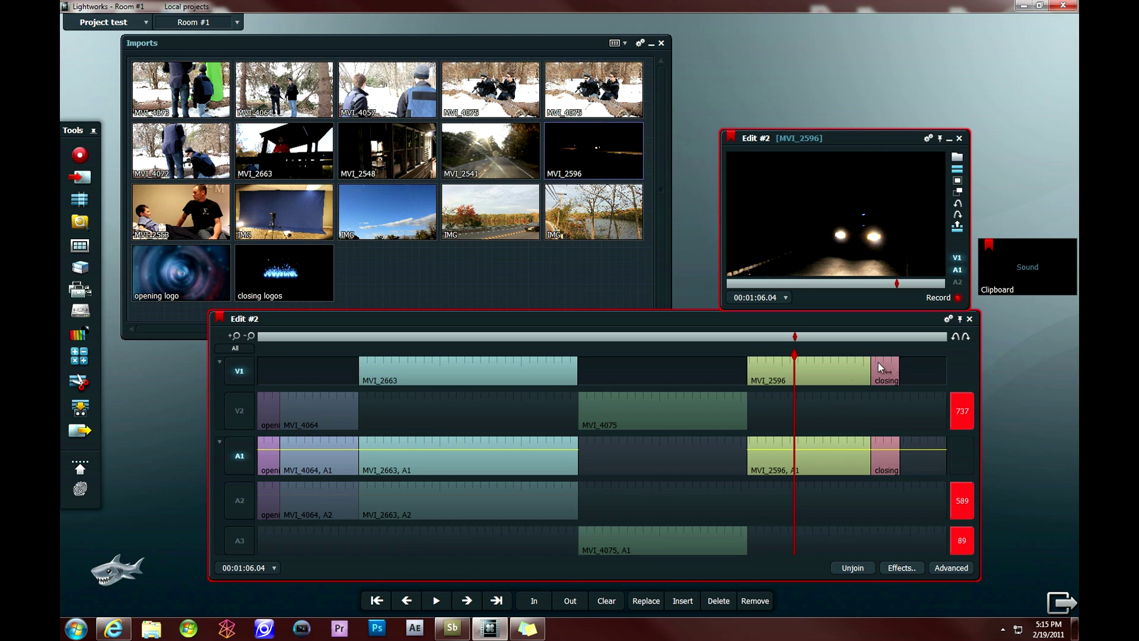
# - Cut MVI_2663 at 00:00:20.05 and again at 00:00:24.24
pyautogui.click(638, 337)
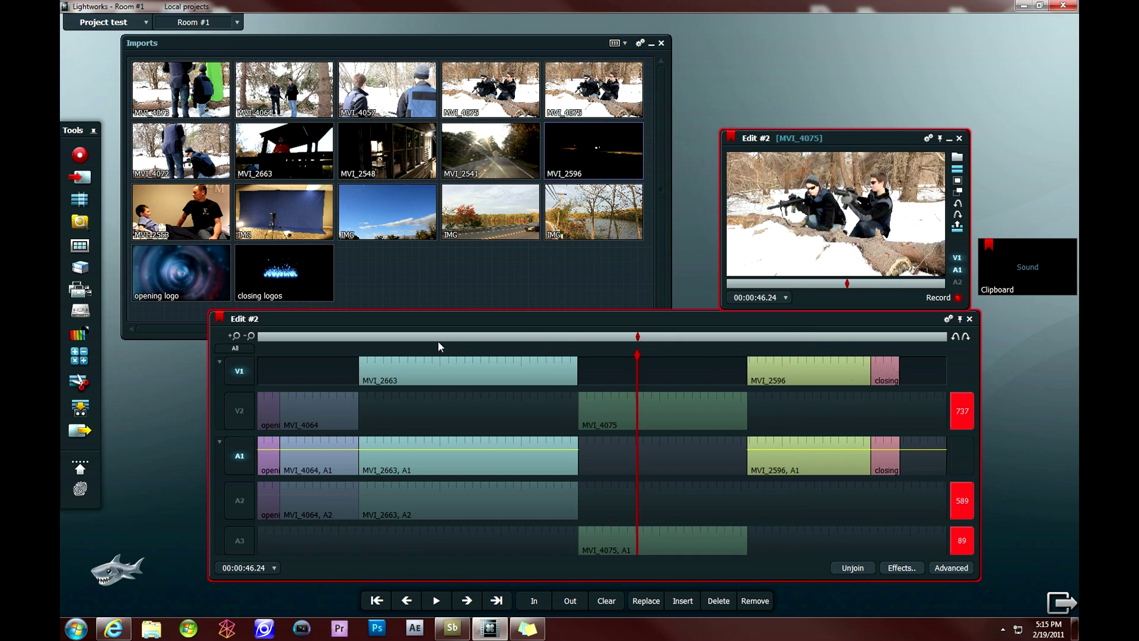
pyautogui.moveTo(445, 337); pyautogui.dragTo(479, 336)
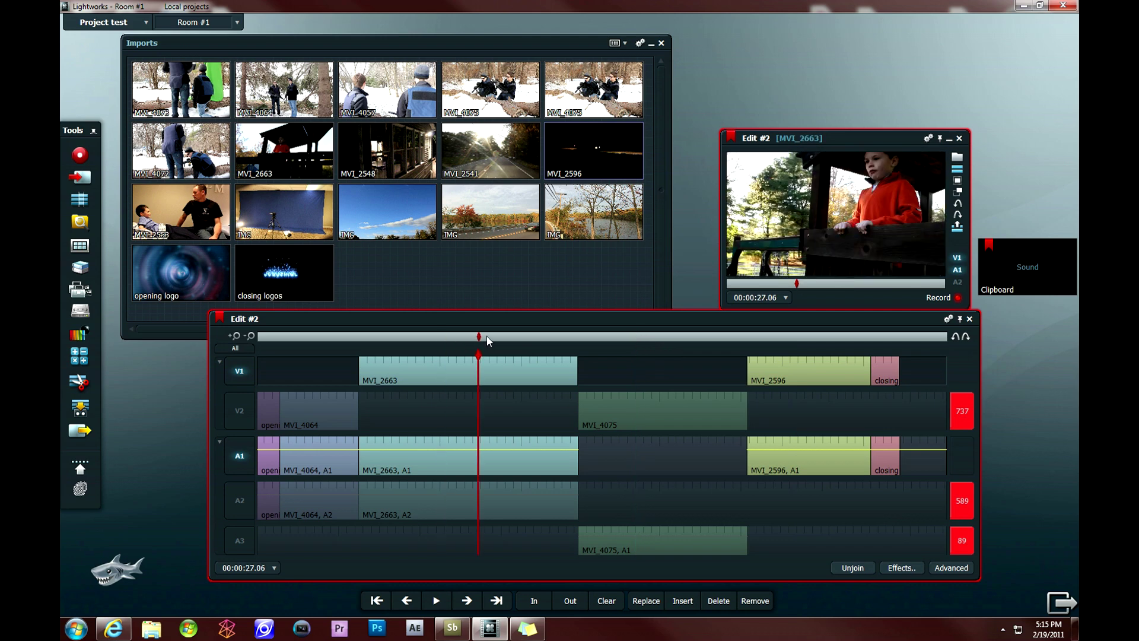
pyautogui.click(399, 337)
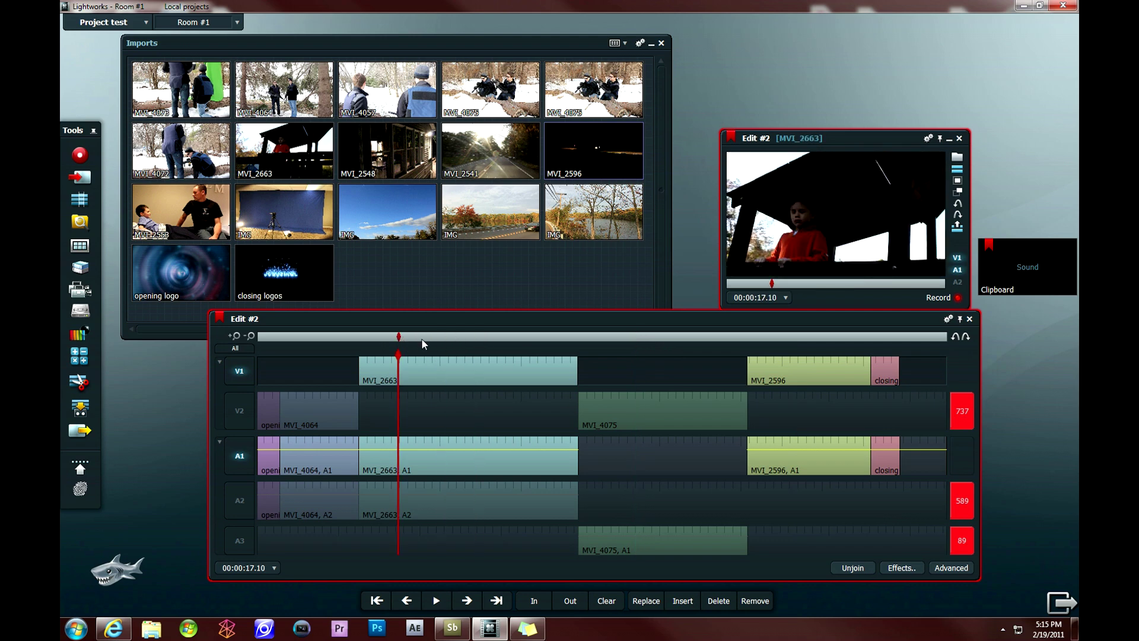
pyautogui.click(421, 338)
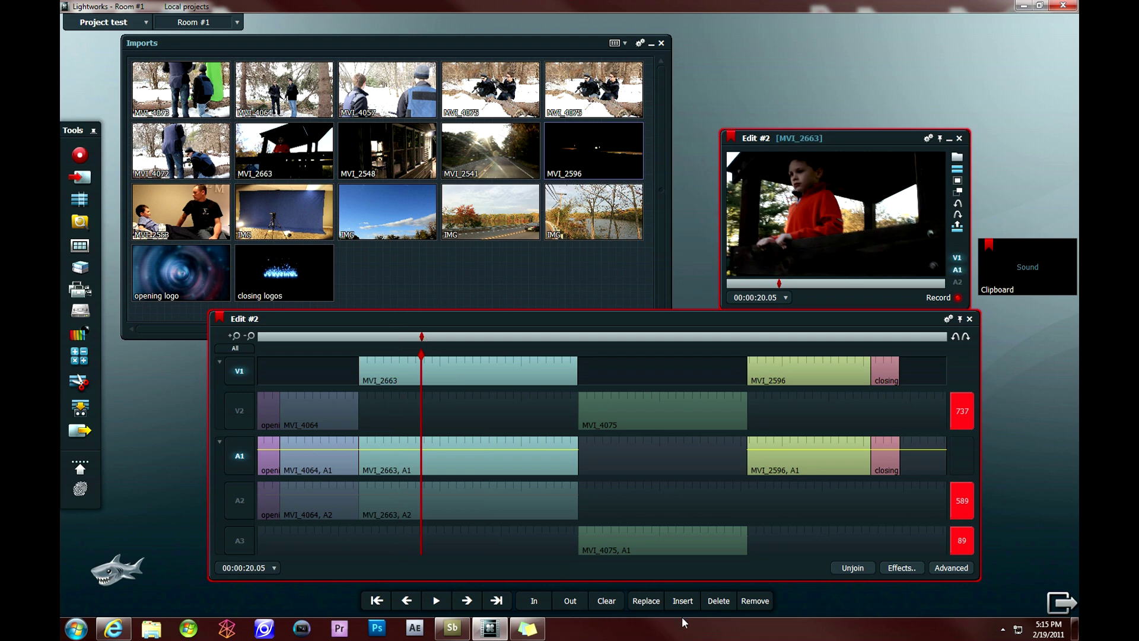
pyautogui.click(716, 606)
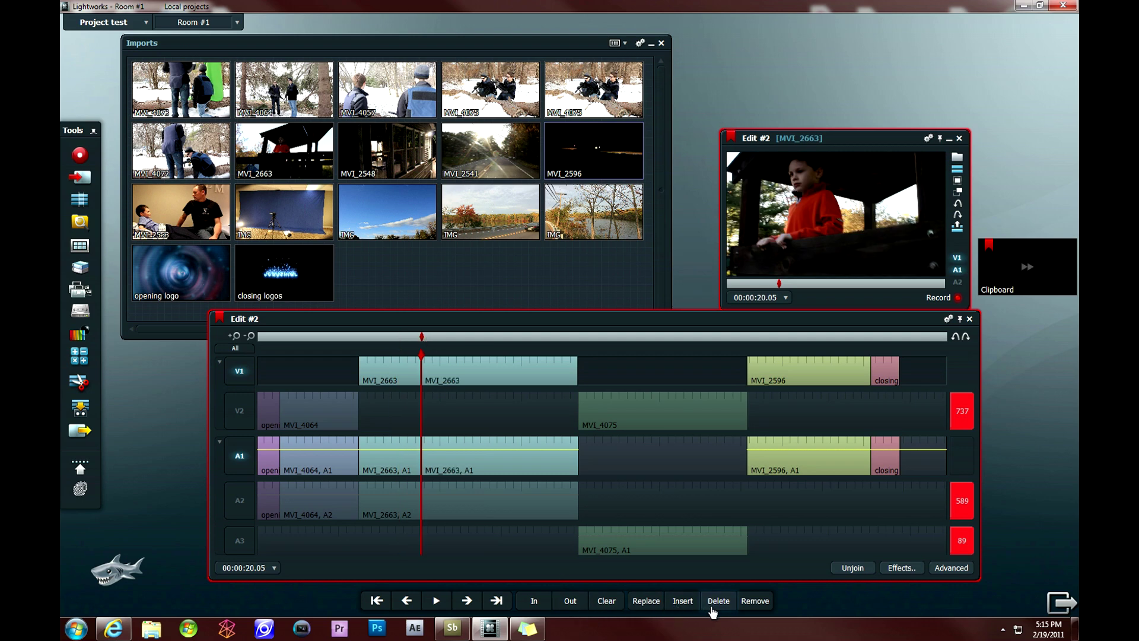
pyautogui.click(459, 337)
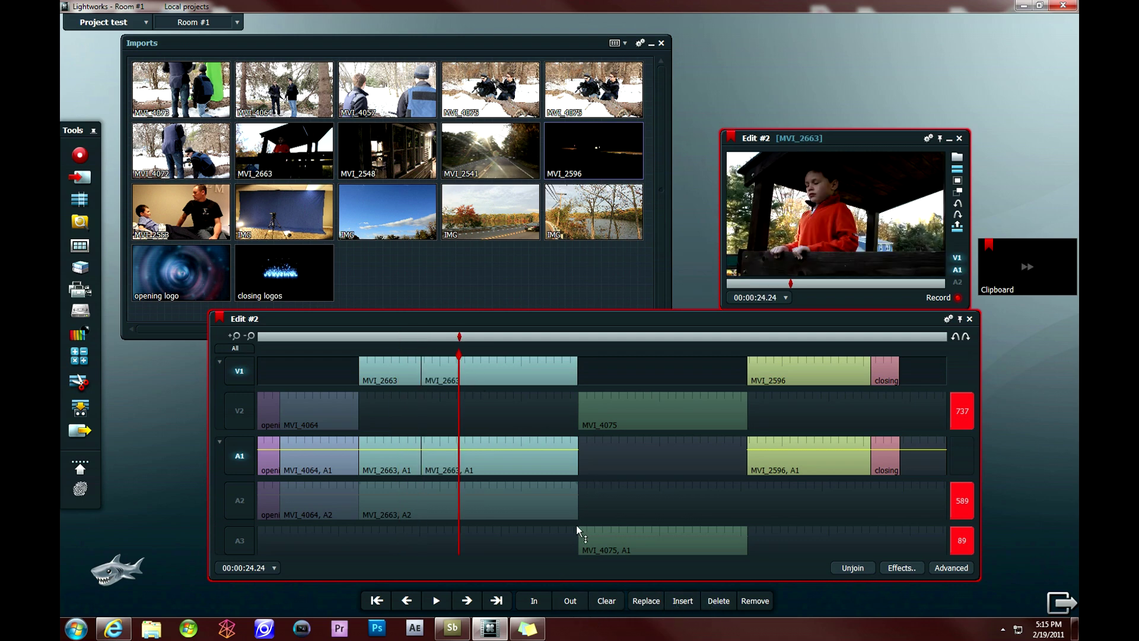
pyautogui.click(717, 602)
# - Drag the middle MVI_2663 segments off V1 and A1, leaving a gap
pyautogui.moveTo(439, 372); pyautogui.dragTo(813, 77)
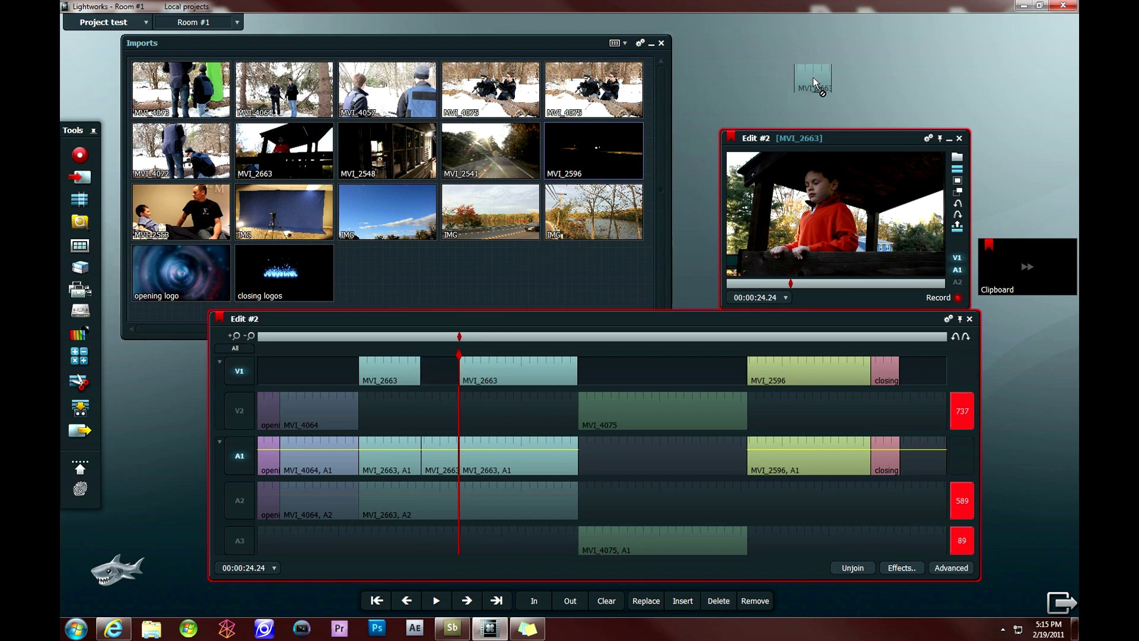
pyautogui.moveTo(453, 446); pyautogui.dragTo(825, 77)
pyautogui.click(421, 486)
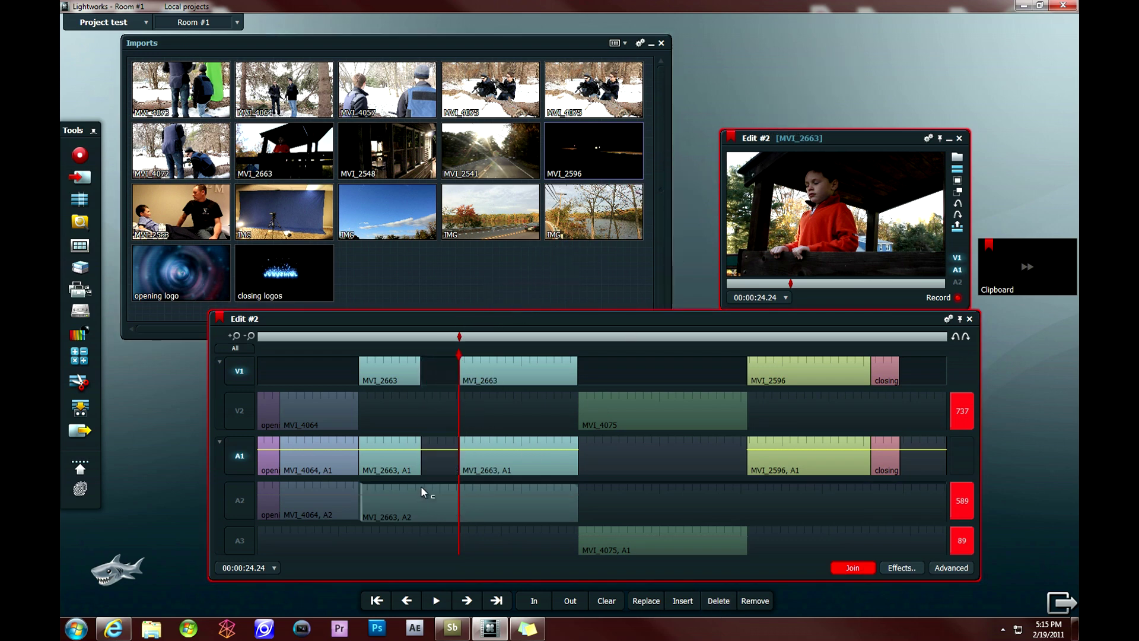
pyautogui.click(853, 569)
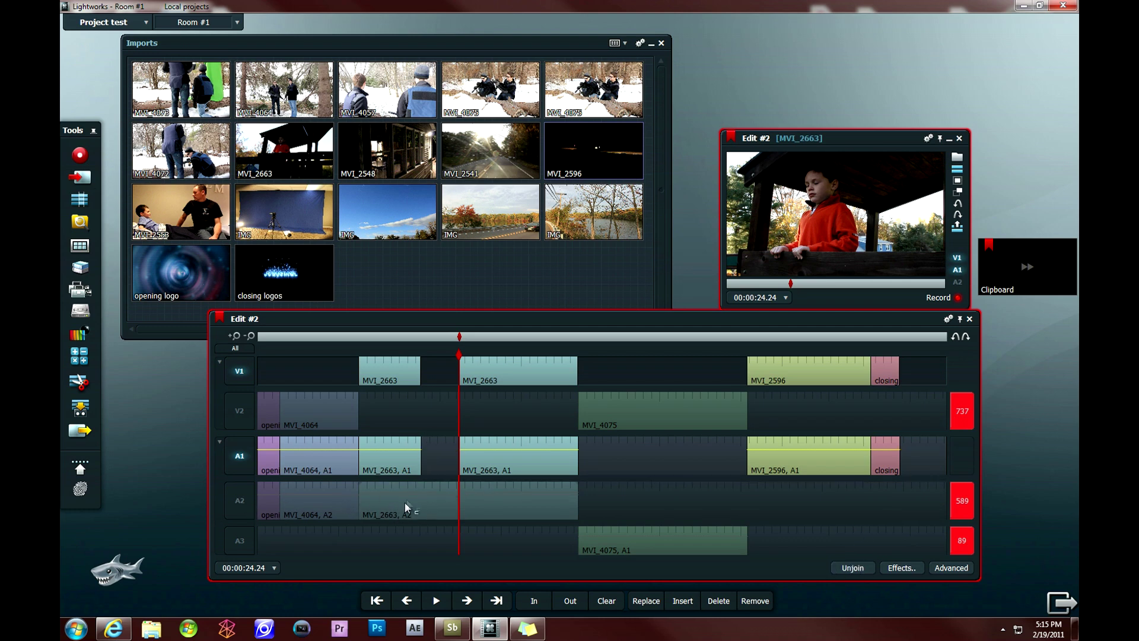
pyautogui.click(421, 339)
# - Enable track A2, split its MVI_2663 audio at 00:00:20.02, and delete the short middle section
pyautogui.click(236, 499)
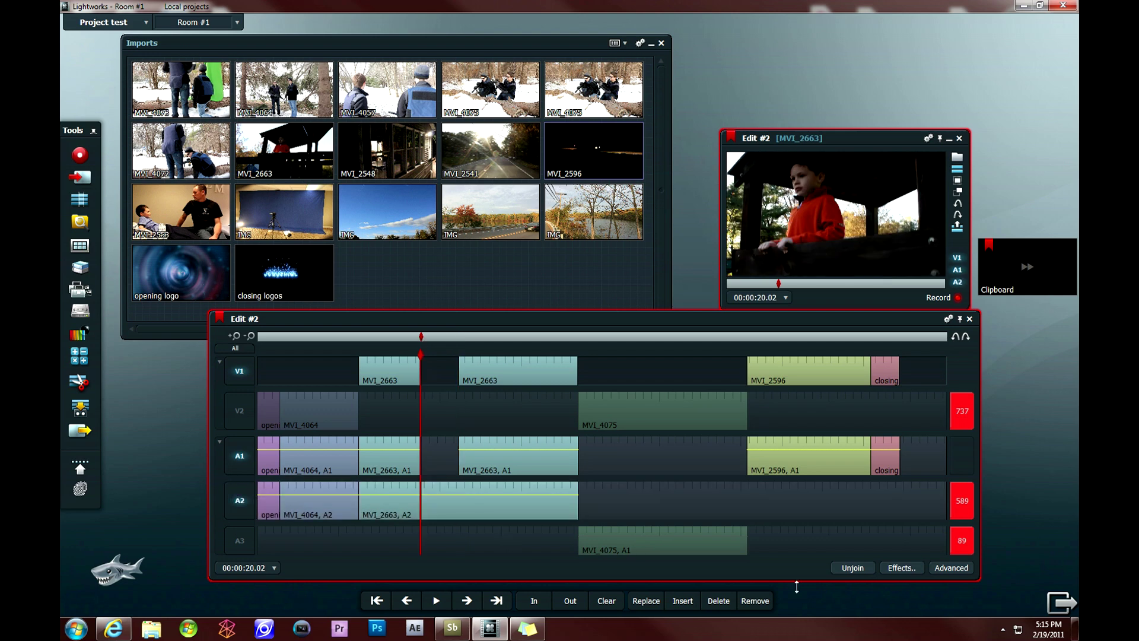
pyautogui.press('c')
pyautogui.moveTo(458, 474); pyautogui.dragTo(456, 478)
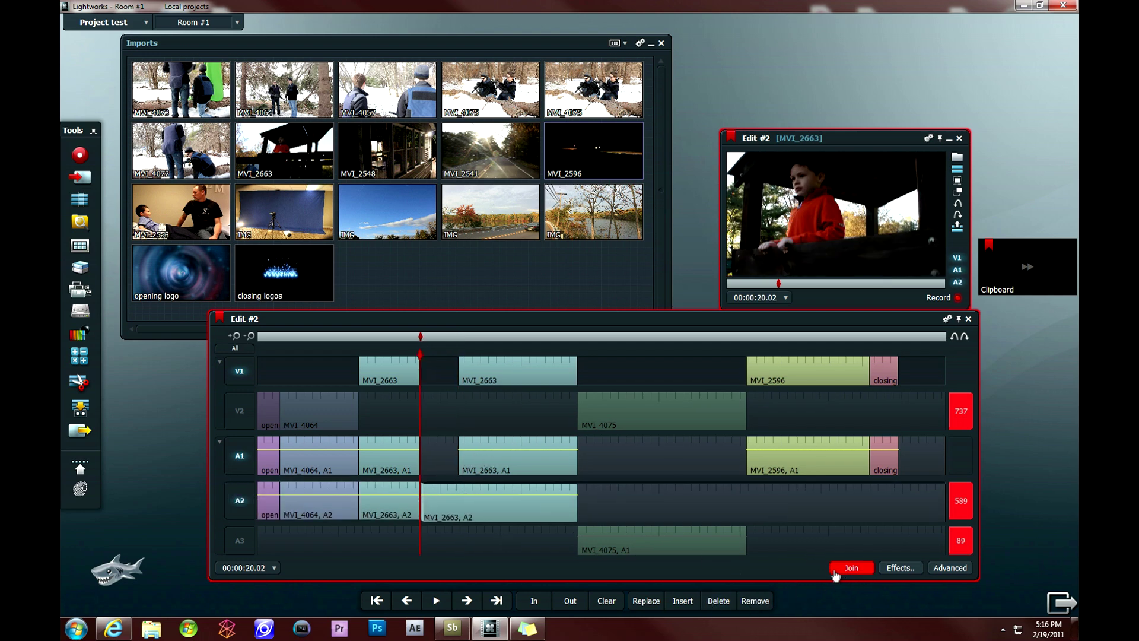
pyautogui.click(842, 570)
pyautogui.click(463, 495)
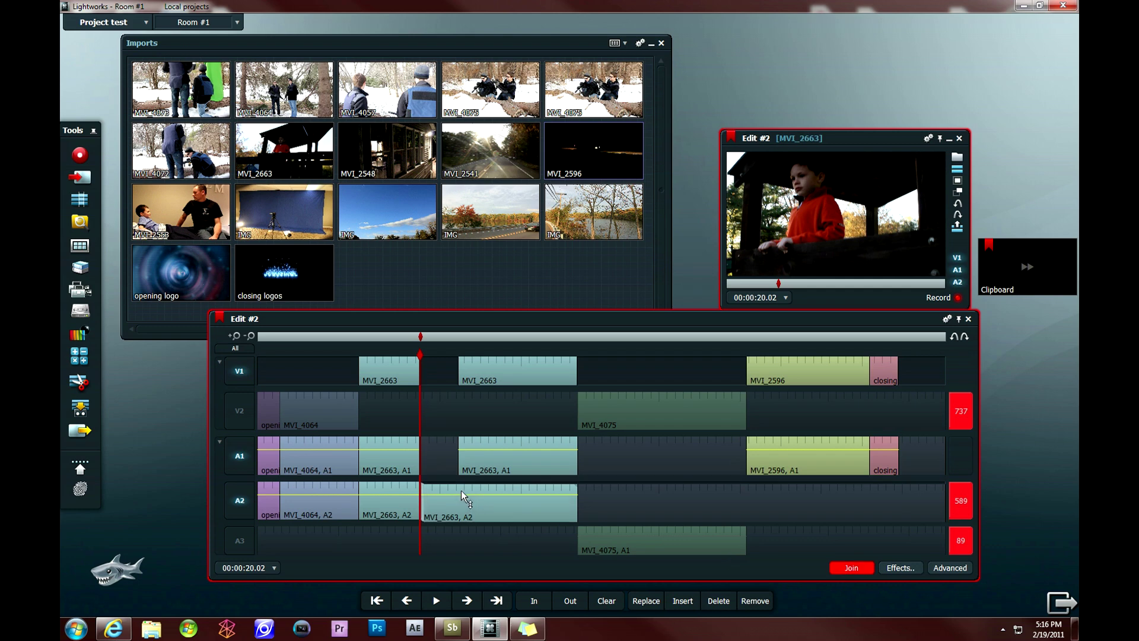
pyautogui.click(841, 568)
pyautogui.click(454, 456)
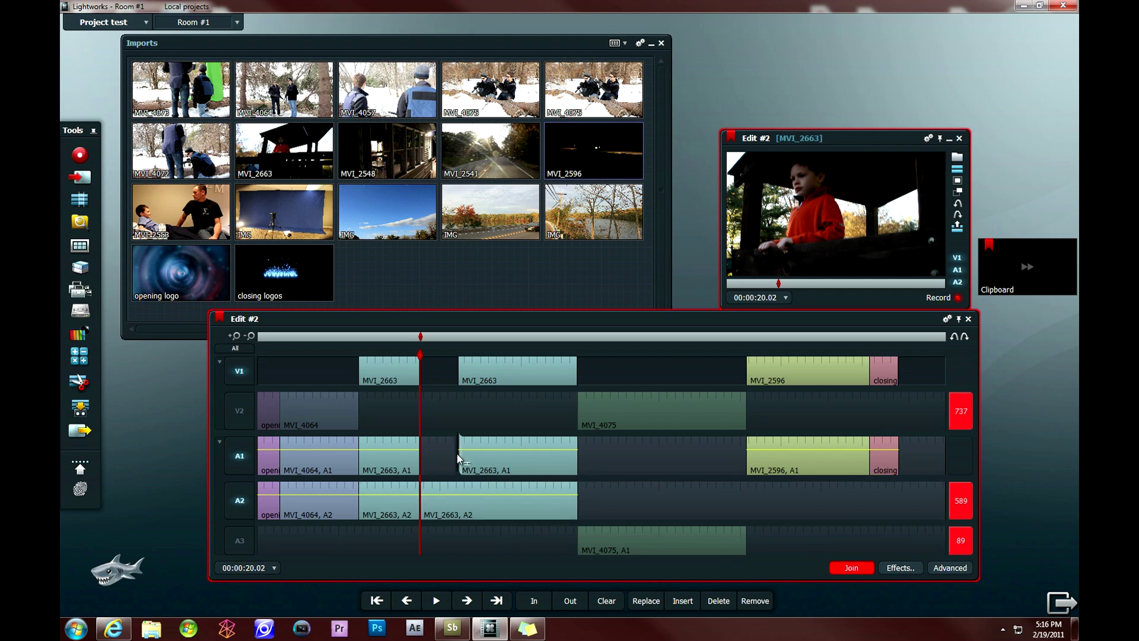
pyautogui.click(850, 568)
pyautogui.click(457, 336)
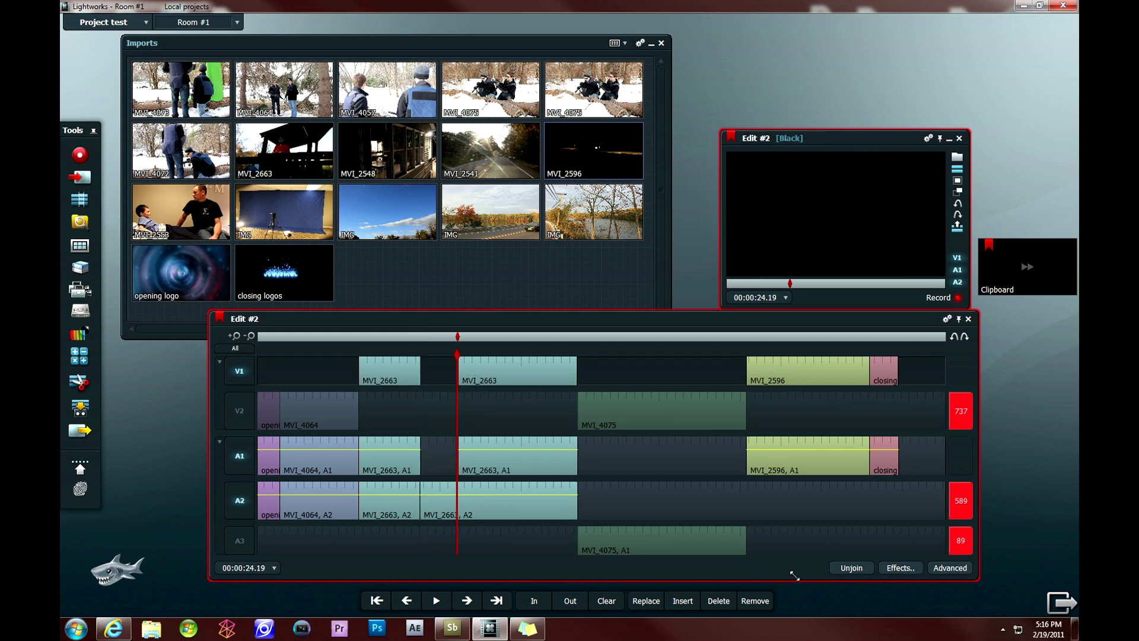
pyautogui.click(435, 500)
pyautogui.press('Delete')
# - Slide the later MVI_2663 pieces left on V1, A1 and A2 against the earlier ones
pyautogui.moveTo(497, 371); pyautogui.dragTo(465, 364)
pyautogui.moveTo(507, 446); pyautogui.dragTo(469, 444)
pyautogui.moveTo(508, 497); pyautogui.dragTo(479, 484)
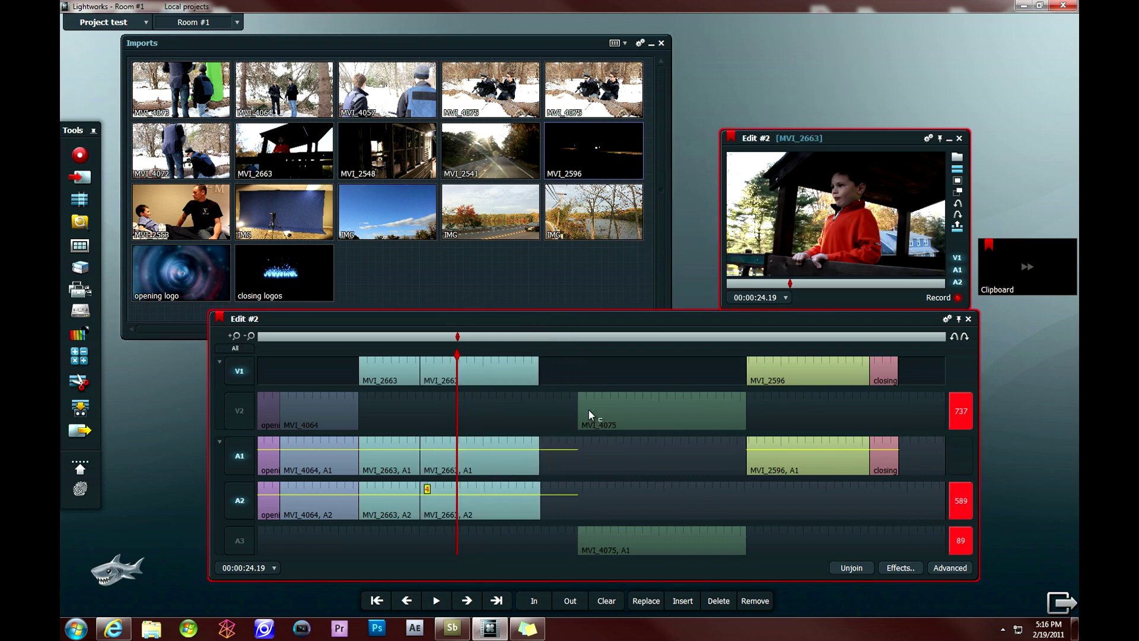
pyautogui.click(566, 412)
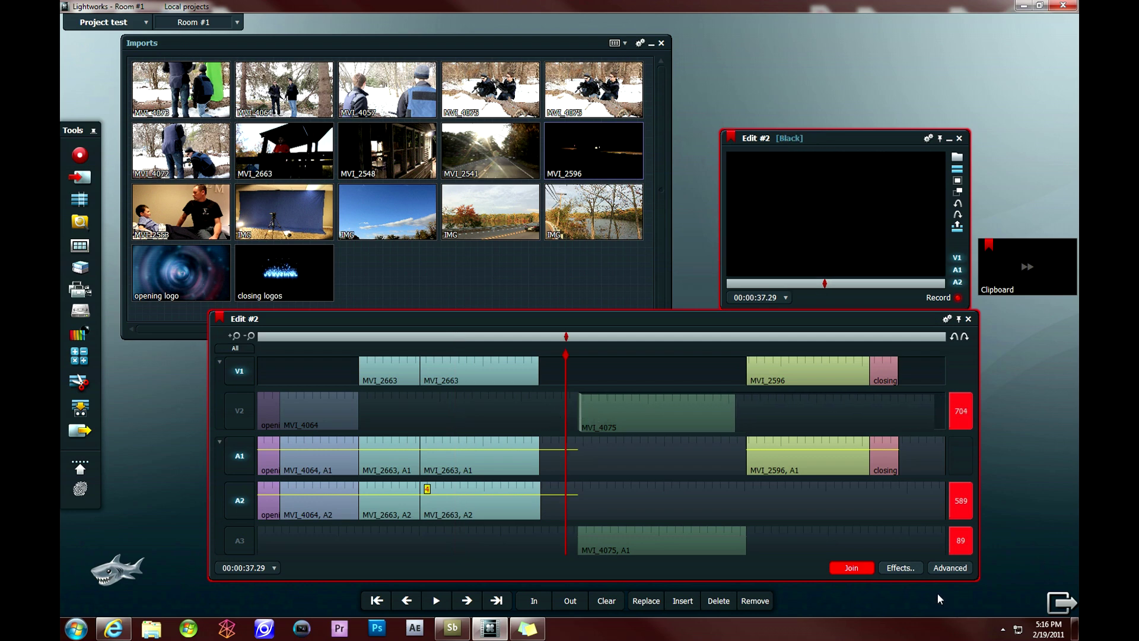
# - Unjoin MVI_4075 and slide its V2 and A3 clips left to follow MVI_2663
pyautogui.click(869, 572)
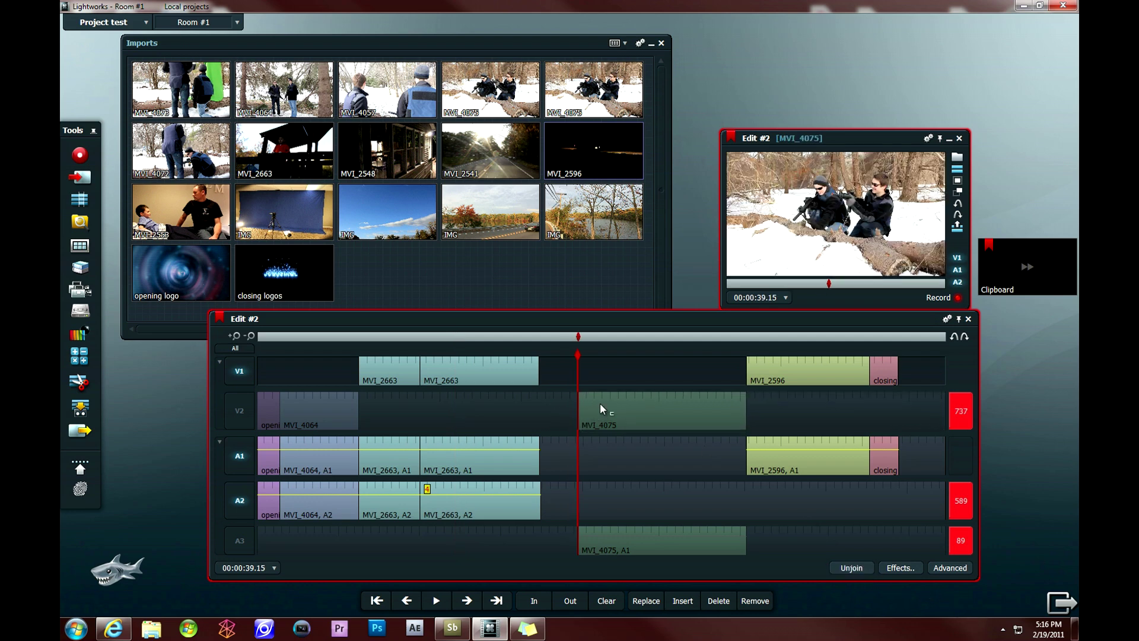
pyautogui.click(610, 406)
pyautogui.click(597, 406)
pyautogui.click(850, 567)
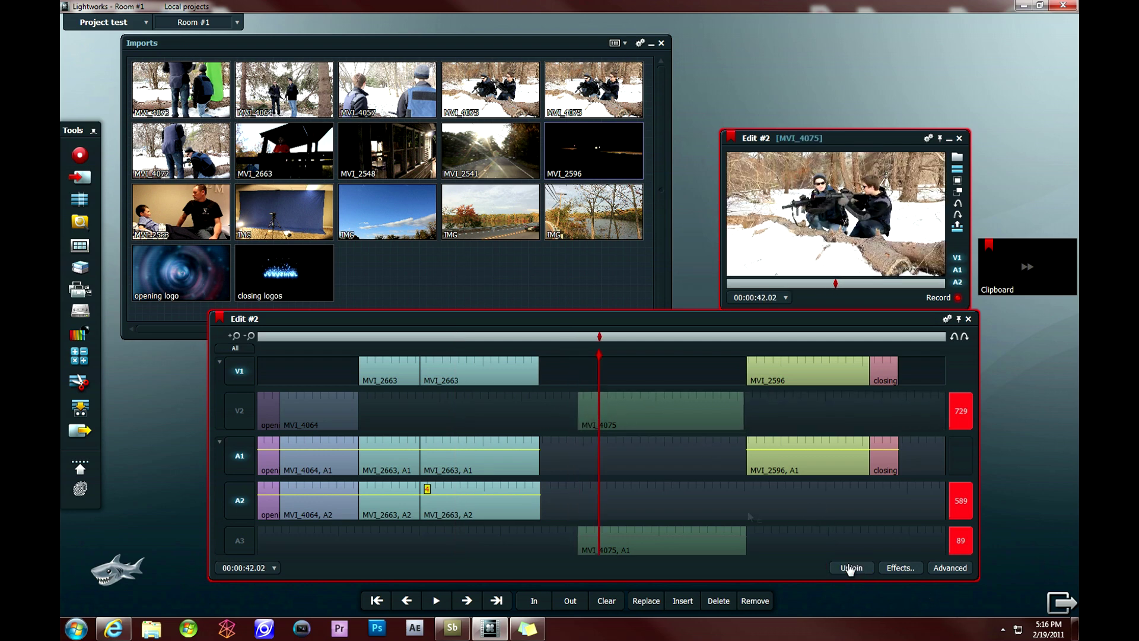
pyautogui.moveTo(686, 411); pyautogui.dragTo(653, 417)
pyautogui.moveTo(672, 534); pyautogui.dragTo(635, 531)
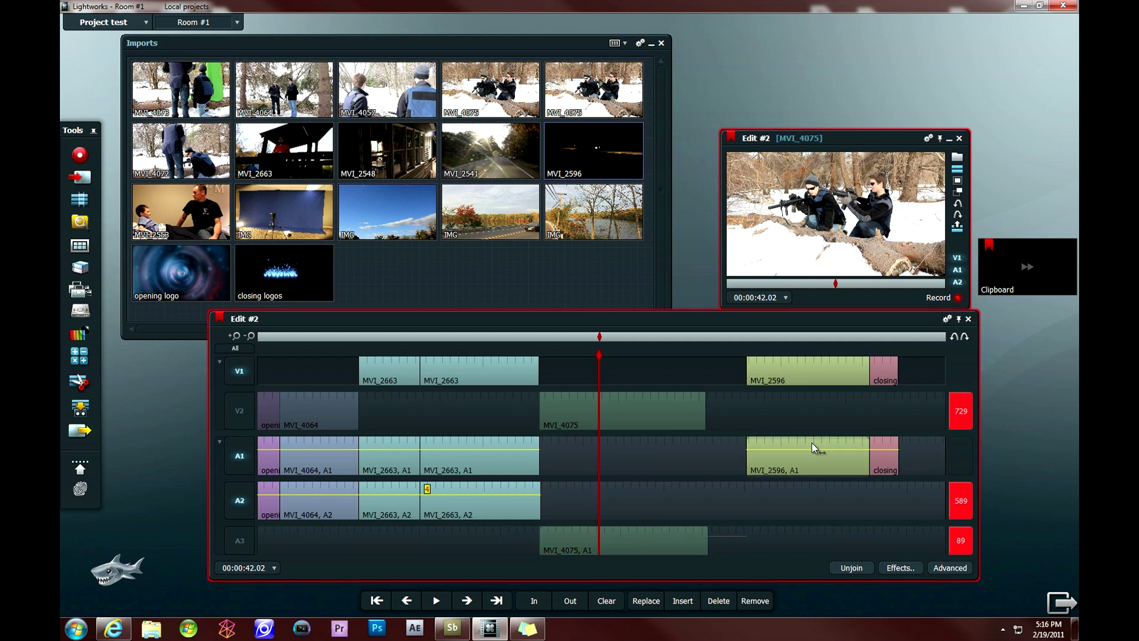
# - Slide MVI_2596's audio and picture left against MVI_4075, keeping them aligned
pyautogui.moveTo(812, 442); pyautogui.dragTo(770, 442)
pyautogui.moveTo(800, 365); pyautogui.dragTo(764, 364)
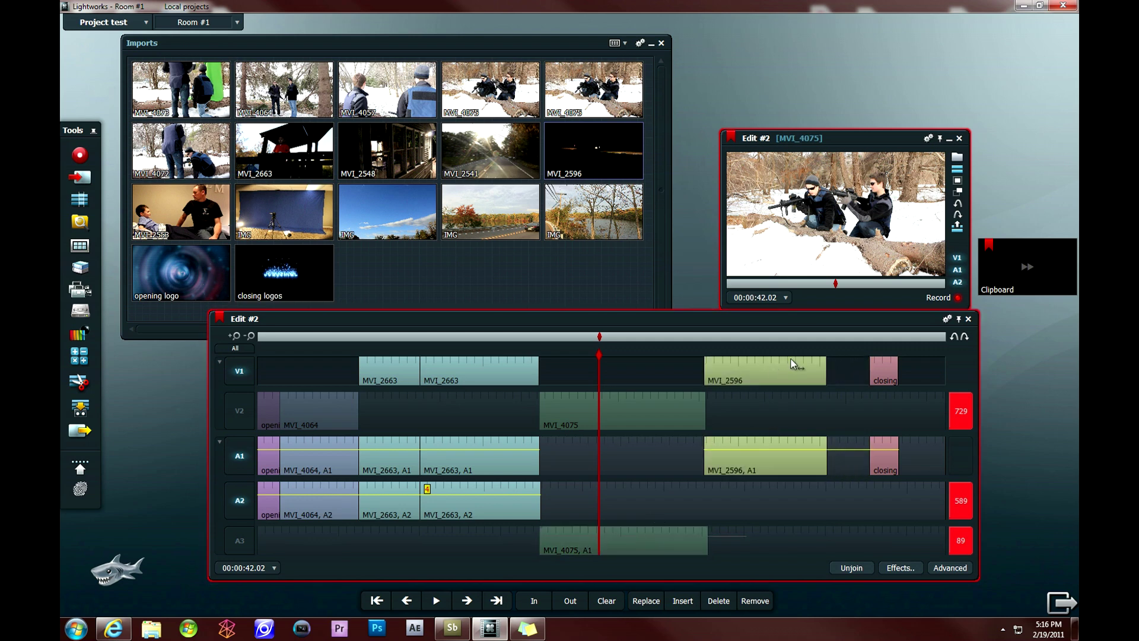
pyautogui.click(842, 375)
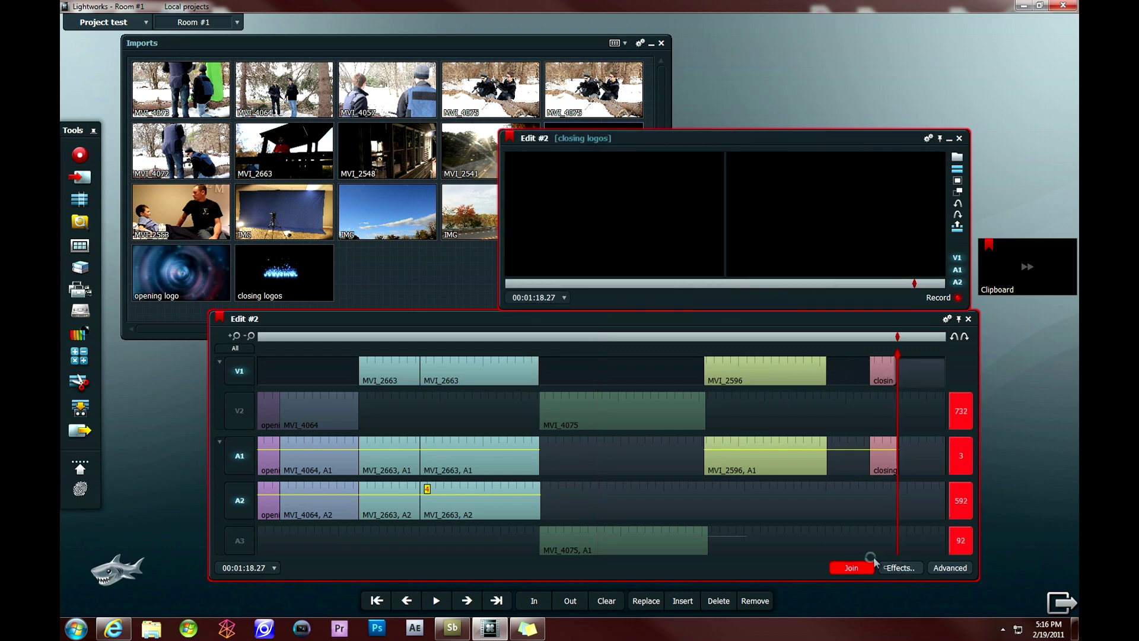
pyautogui.hotkey('ctrl', 'z')
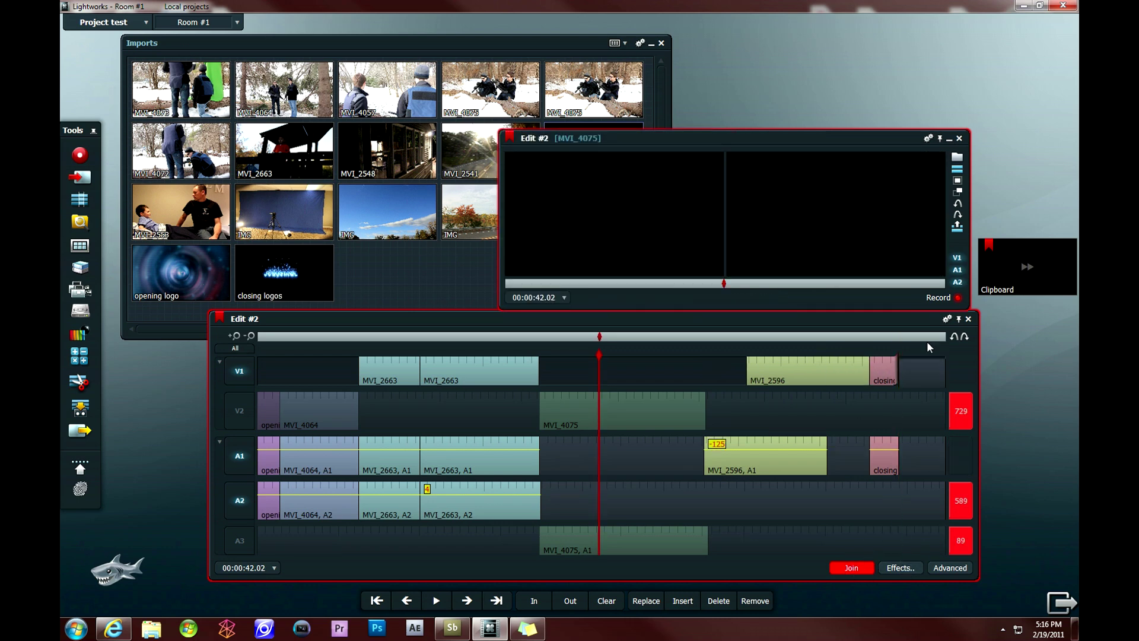
pyautogui.click(852, 567)
pyautogui.moveTo(810, 354); pyautogui.dragTo(763, 359)
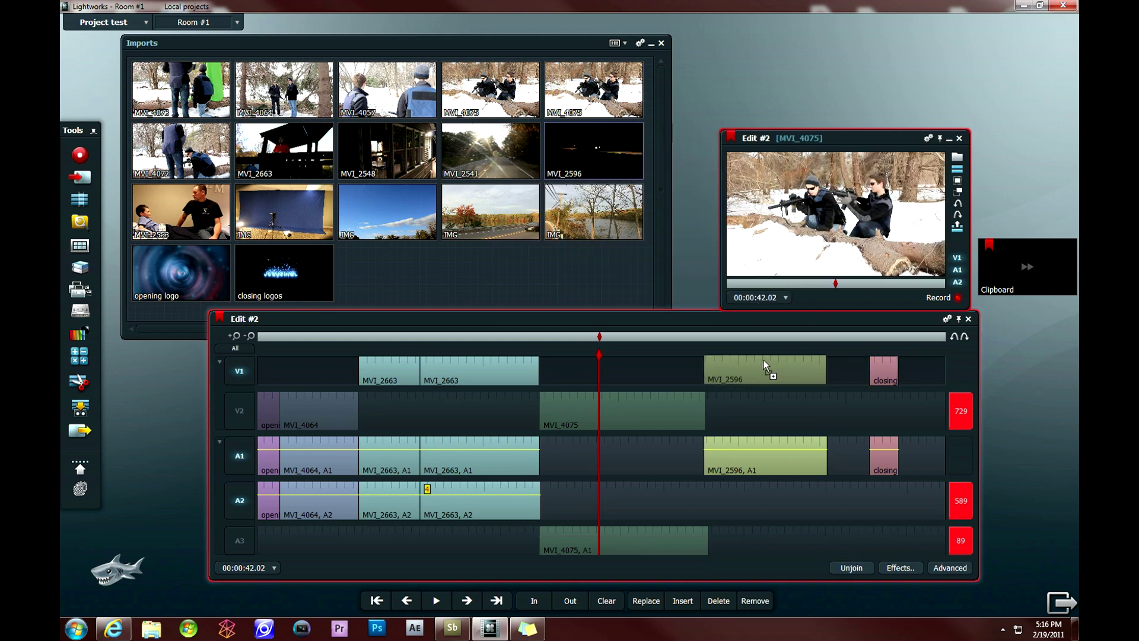
# - Slide the closing picture and audio left directly after MVI_2596
pyautogui.moveTo(882, 368); pyautogui.dragTo(842, 367)
pyautogui.moveTo(888, 447); pyautogui.dragTo(846, 442)
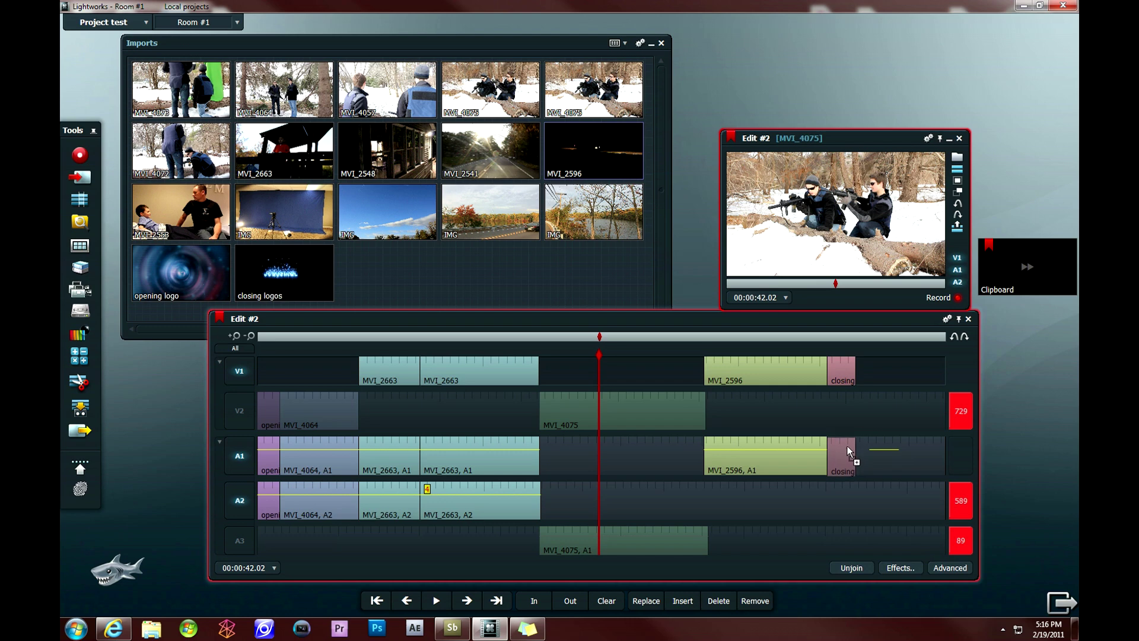
pyautogui.moveTo(847, 443); pyautogui.dragTo(848, 443)
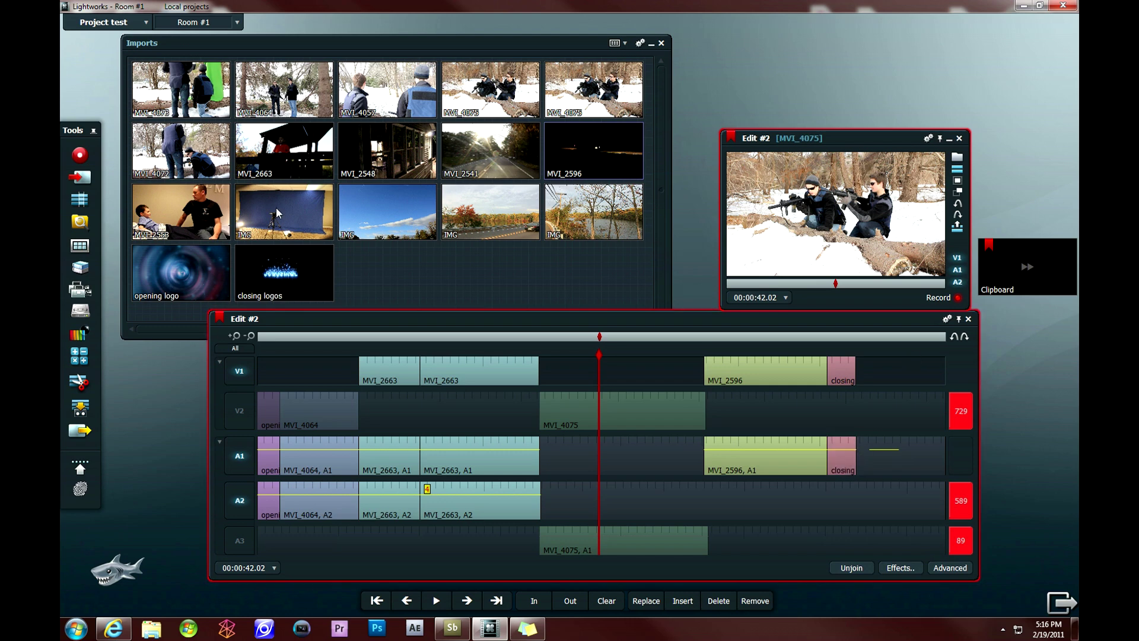
pyautogui.click(466, 336)
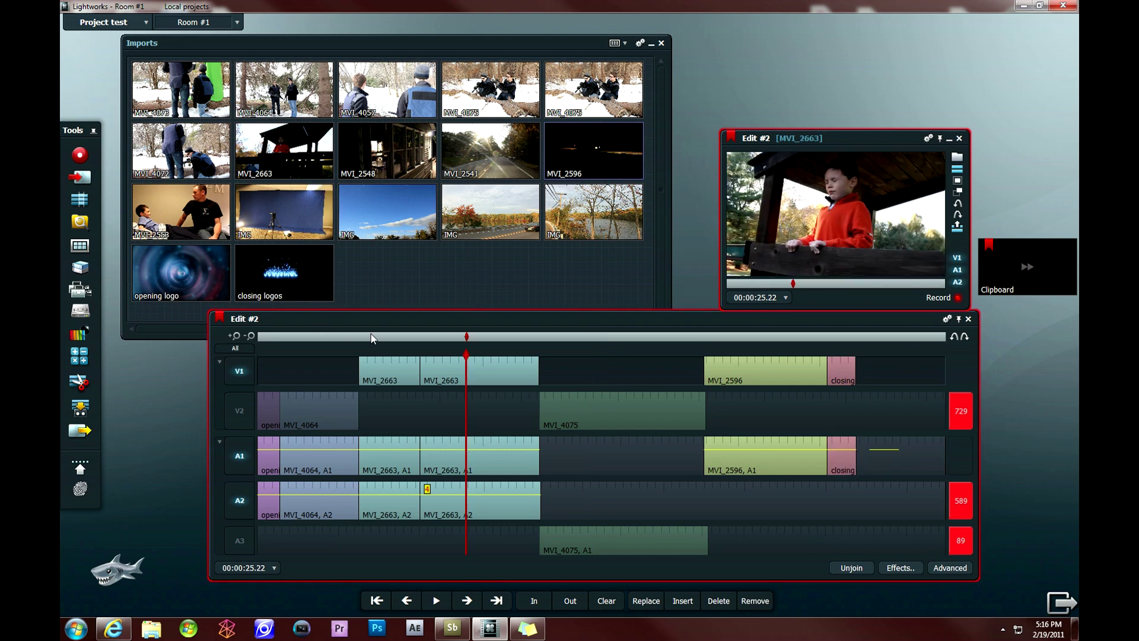
pyautogui.click(372, 336)
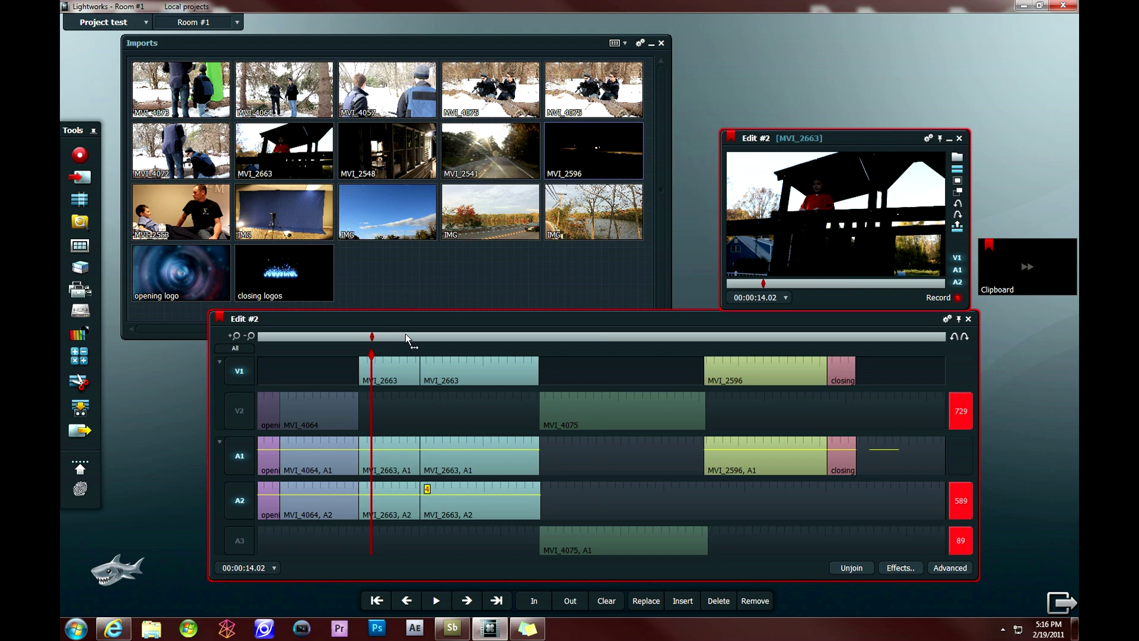
pyautogui.press('space')
pyautogui.press('space')
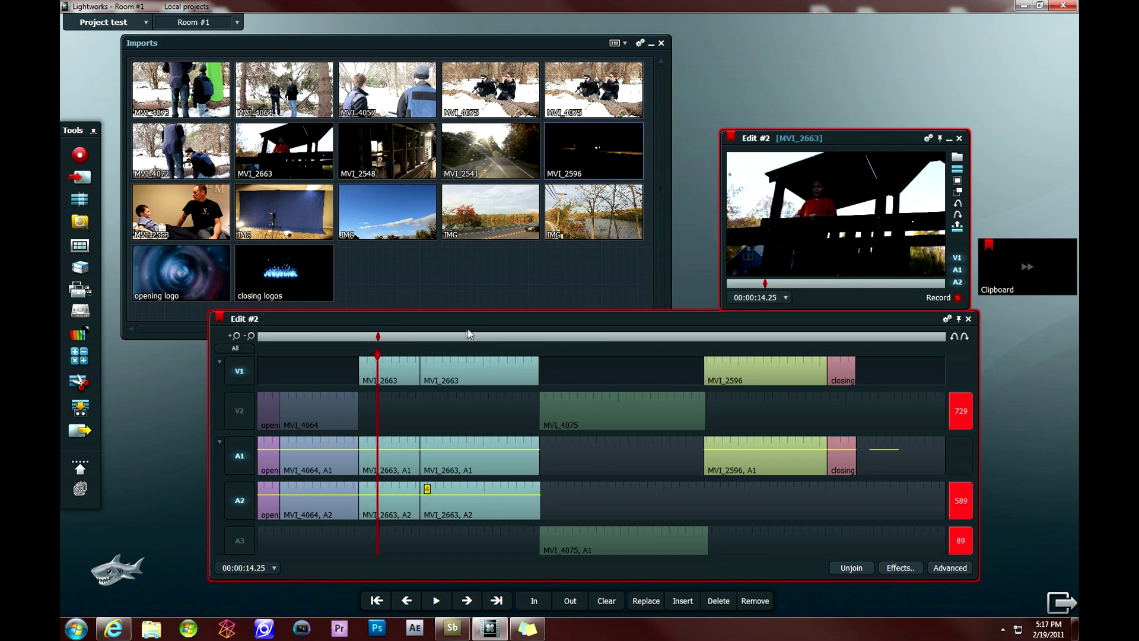
pyautogui.click(506, 337)
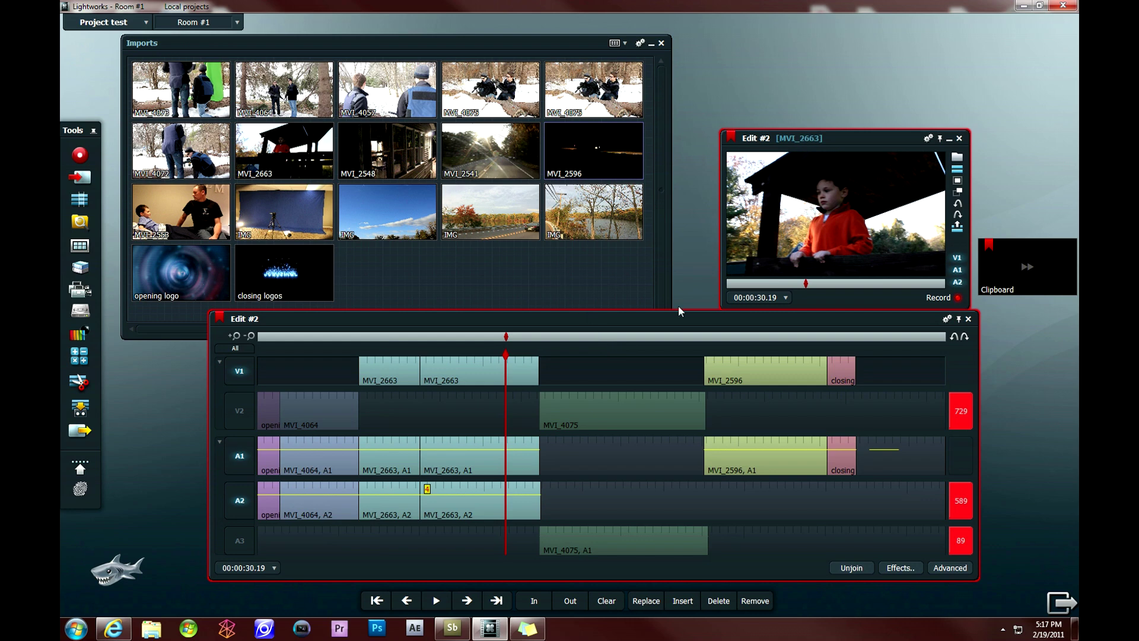
pyautogui.click(785, 336)
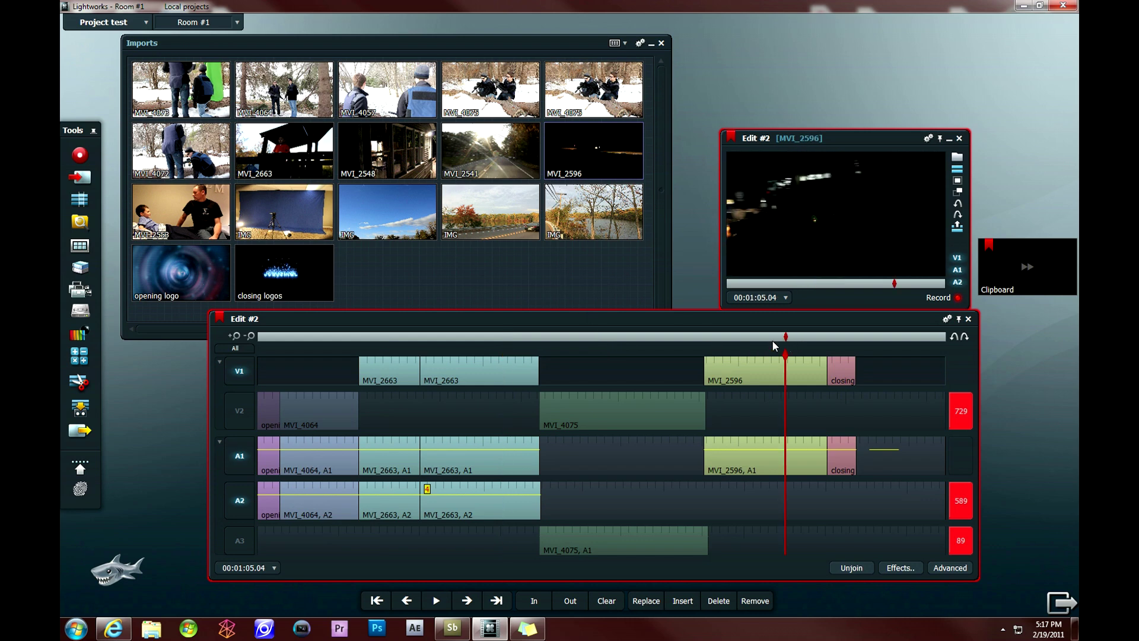
# - Cut MVI_2596 at 00:01:07.24, try removing its tail, then undo the removal
pyautogui.moveTo(789, 342)
pyautogui.mouseDown()
pyautogui.moveTo(820, 338)
pyautogui.moveTo(807, 336)
pyautogui.mouseUp()
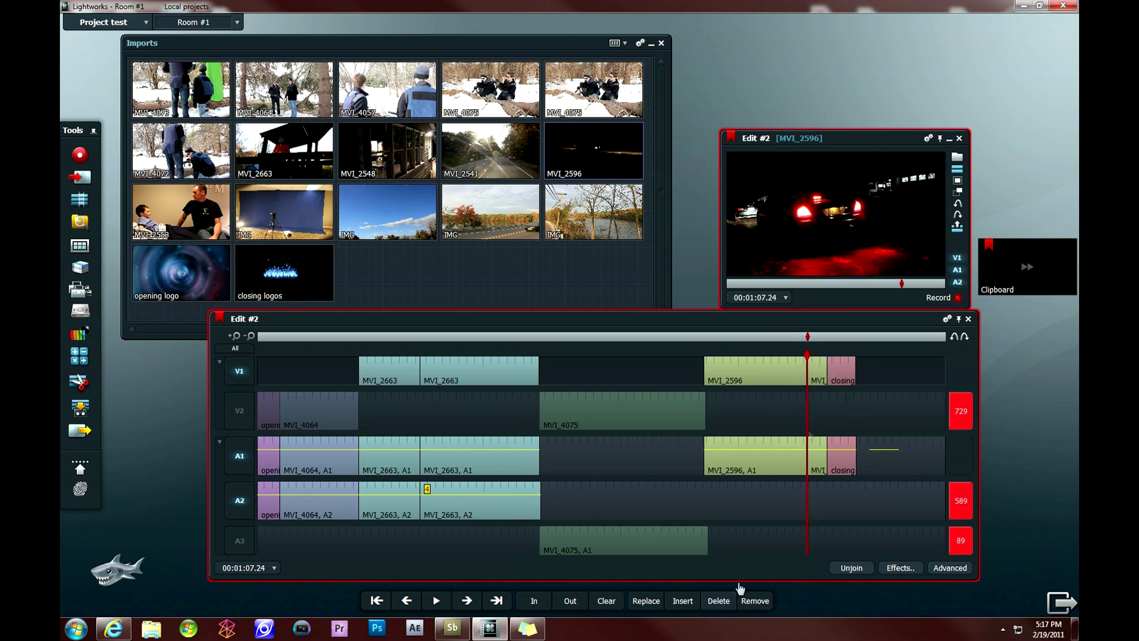
pyautogui.press('c')
pyautogui.click(755, 601)
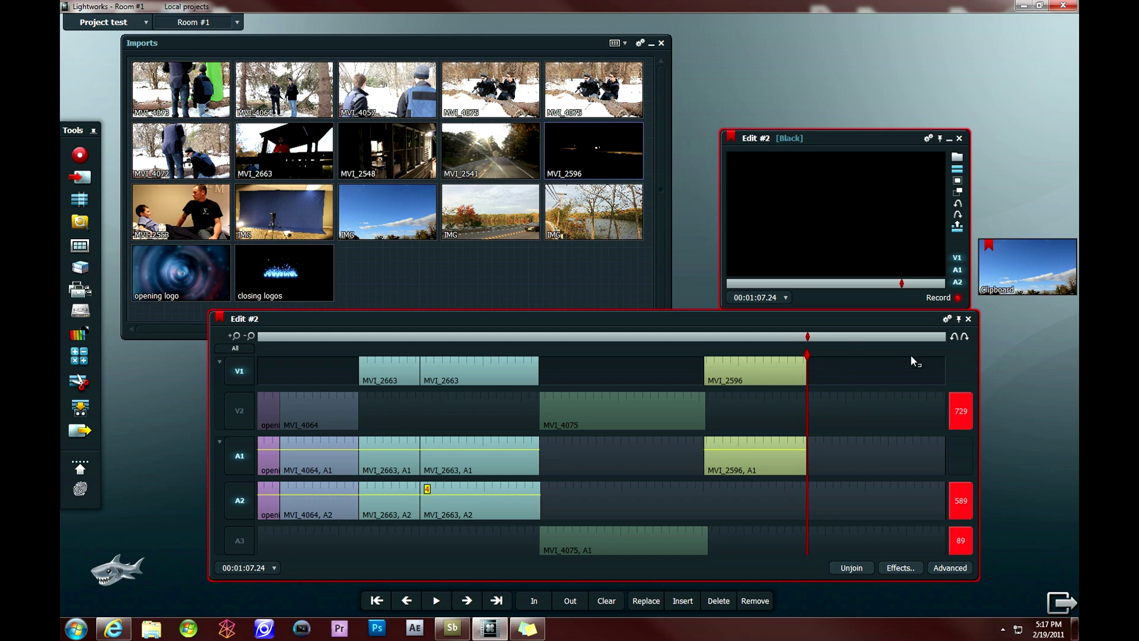
pyautogui.hotkey('ctrl', 'z')
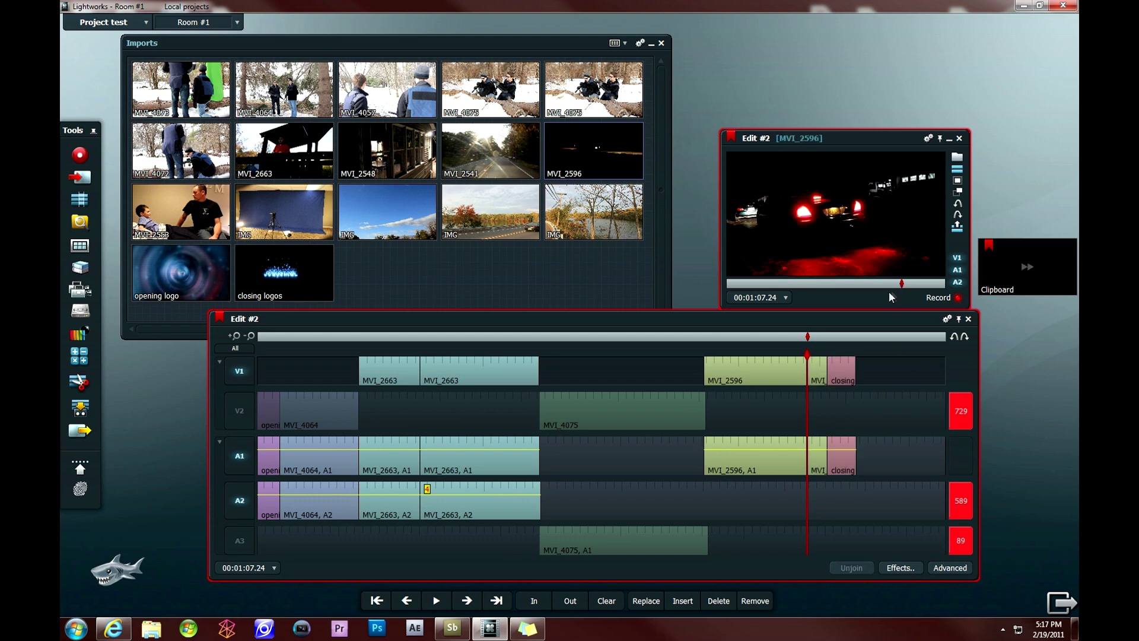
# - Cut the closing clip at 00:01:12.00, try Remove, then undo both the removal and the cut
pyautogui.click(842, 337)
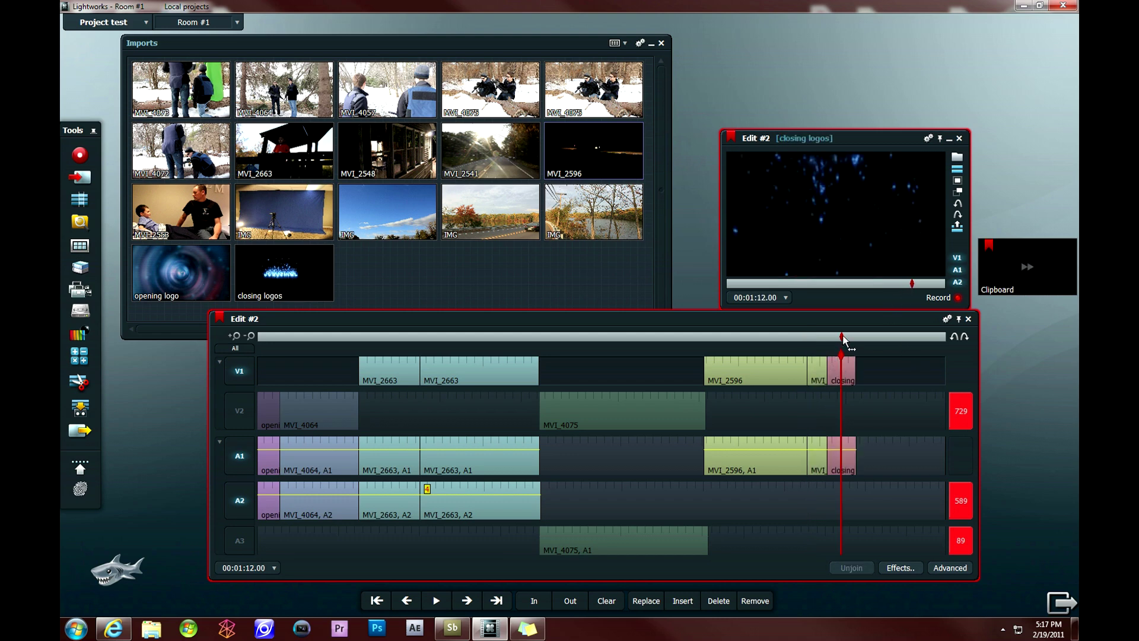
pyautogui.press('c')
pyautogui.click(757, 603)
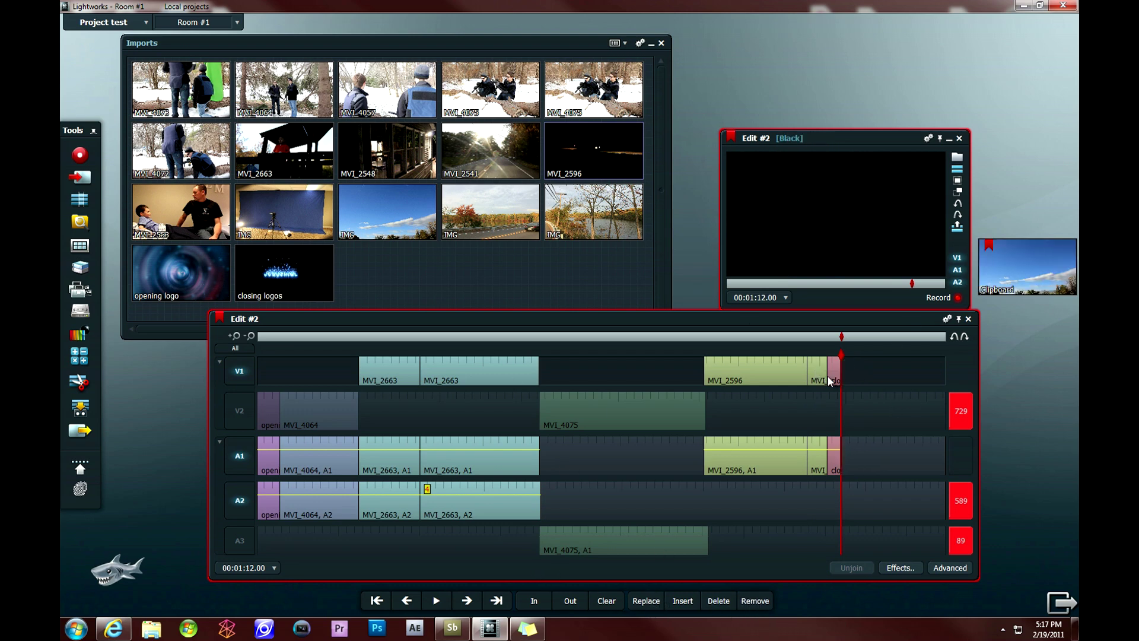
pyautogui.hotkey('ctrl', 'z')
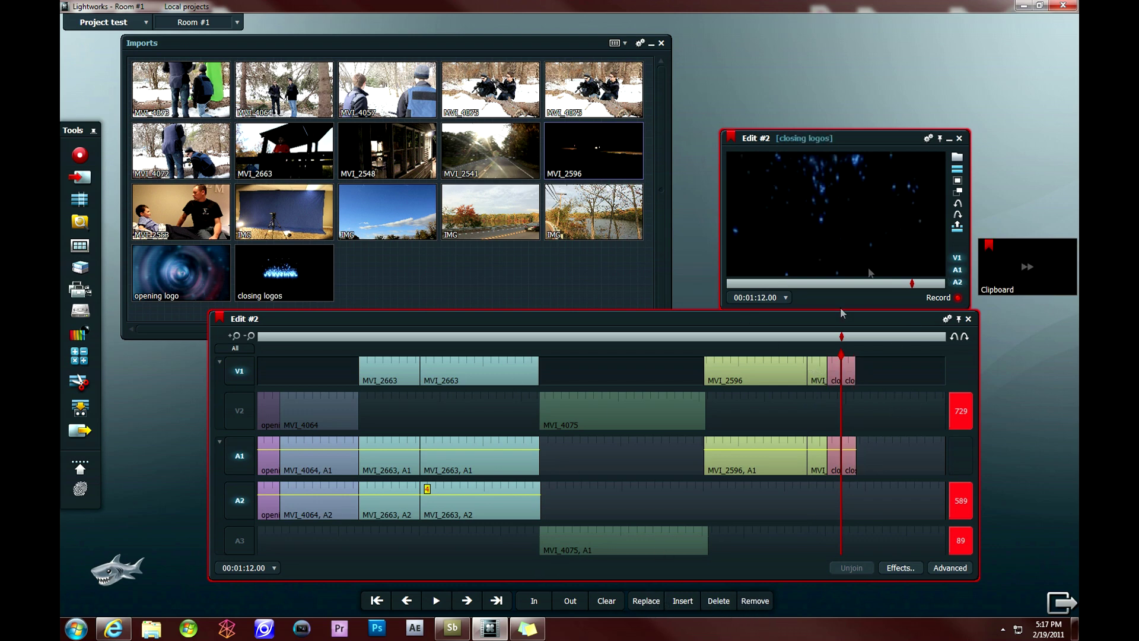
pyautogui.hotkey('ctrl', 'z')
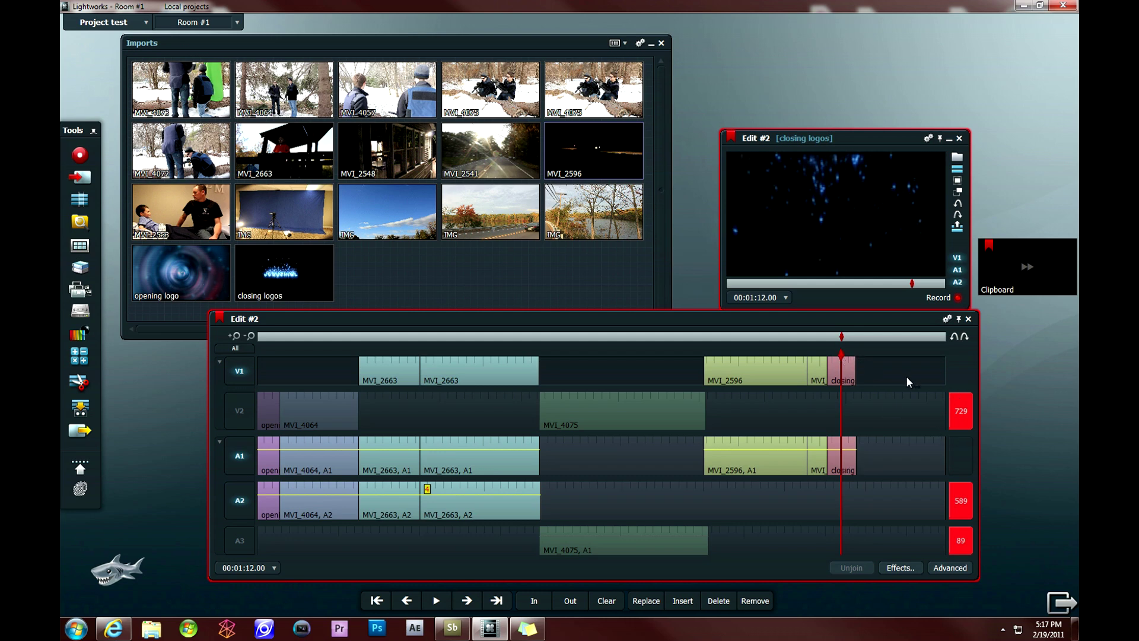